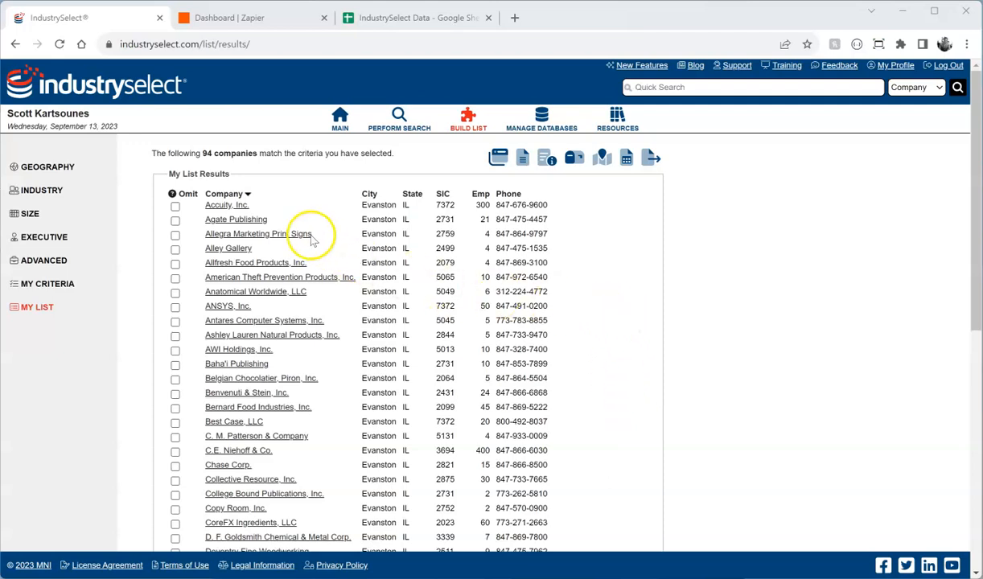
# Step: Open the Accuity, Inc. company profile from the 94 Evanston list results
pyautogui.click(239, 206)
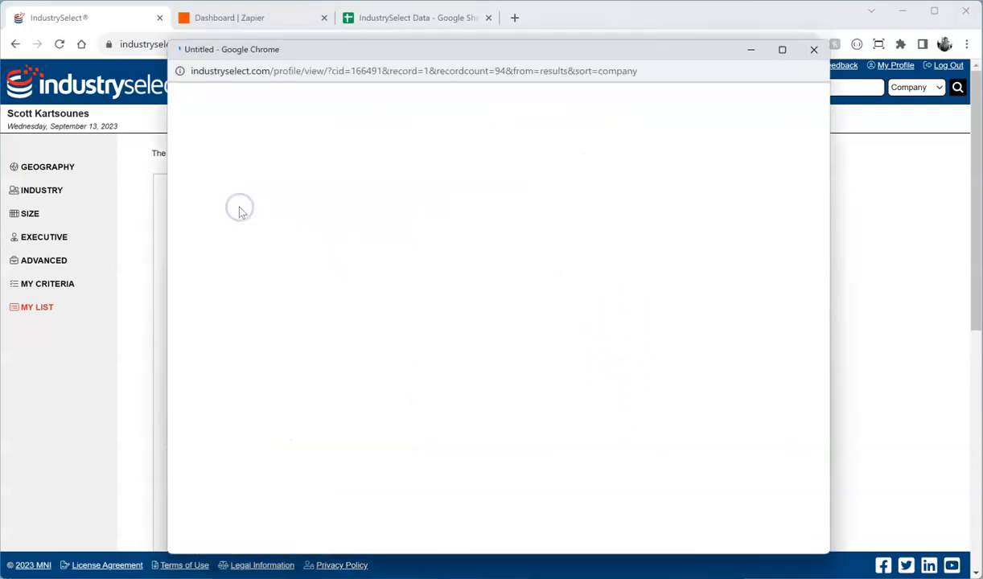
# Step: Review the Accuity, Inc. profile down to its Executives section, then close it
pyautogui.moveTo(614, 55); pyautogui.dragTo(626, 42)
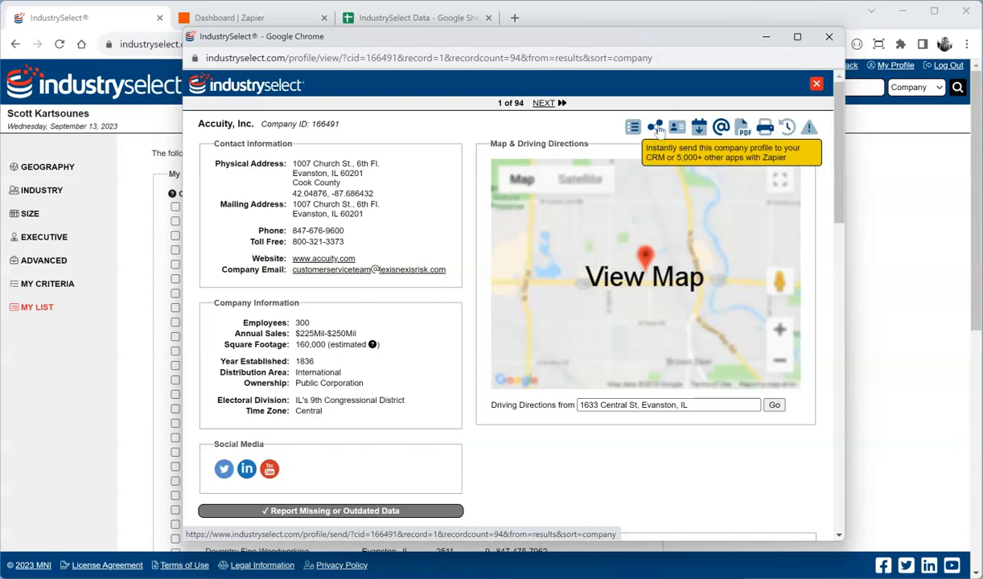
pyautogui.scroll(-2, 454, 185)
pyautogui.scroll(-3, 455, 185)
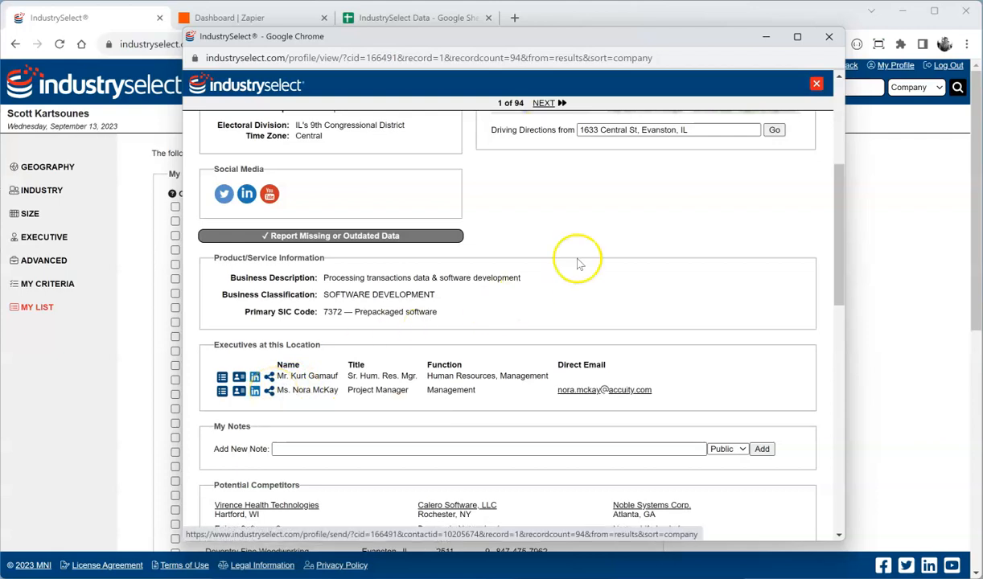
pyautogui.click(815, 85)
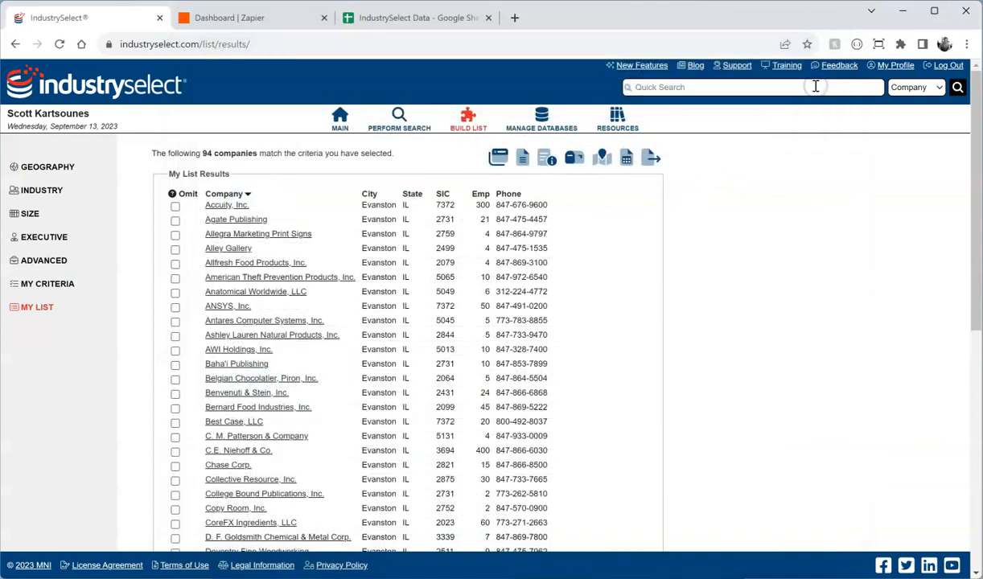
# Step: Check the Companies and Contacts sheet headers in IndustrySelect Data, then return to the Zapier dashboard
pyautogui.click(346, 21)
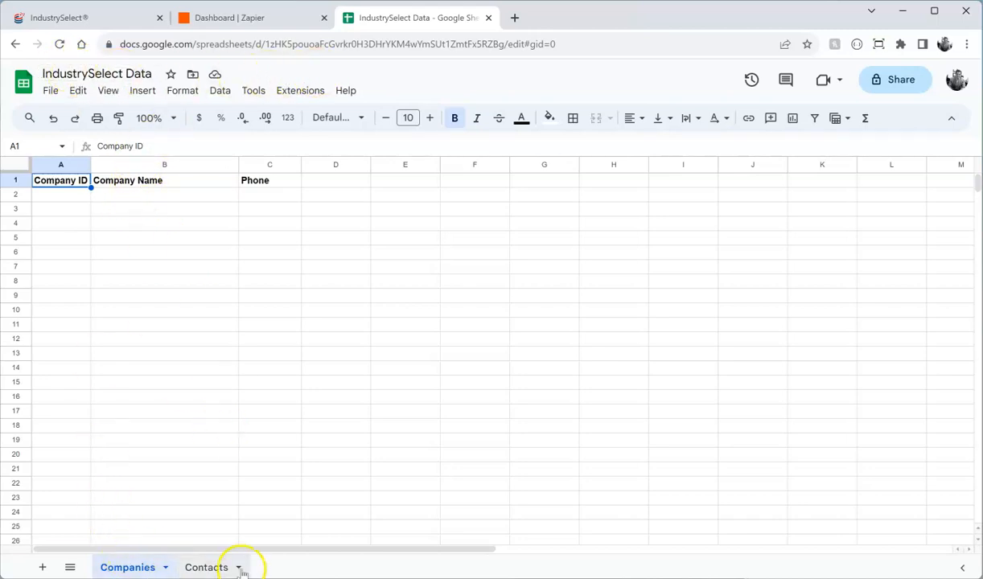
pyautogui.click(129, 567)
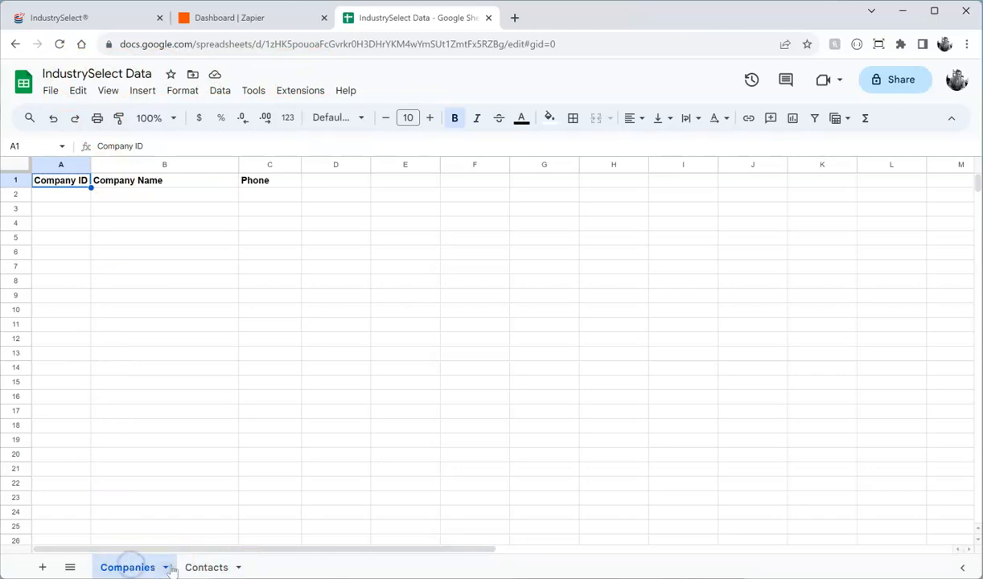
pyautogui.click(200, 567)
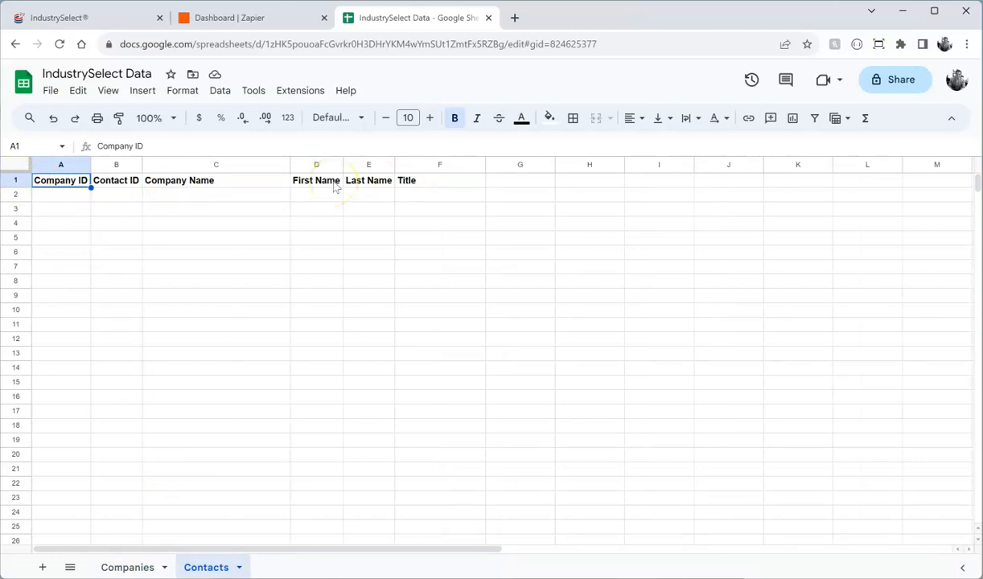
pyautogui.click(150, 563)
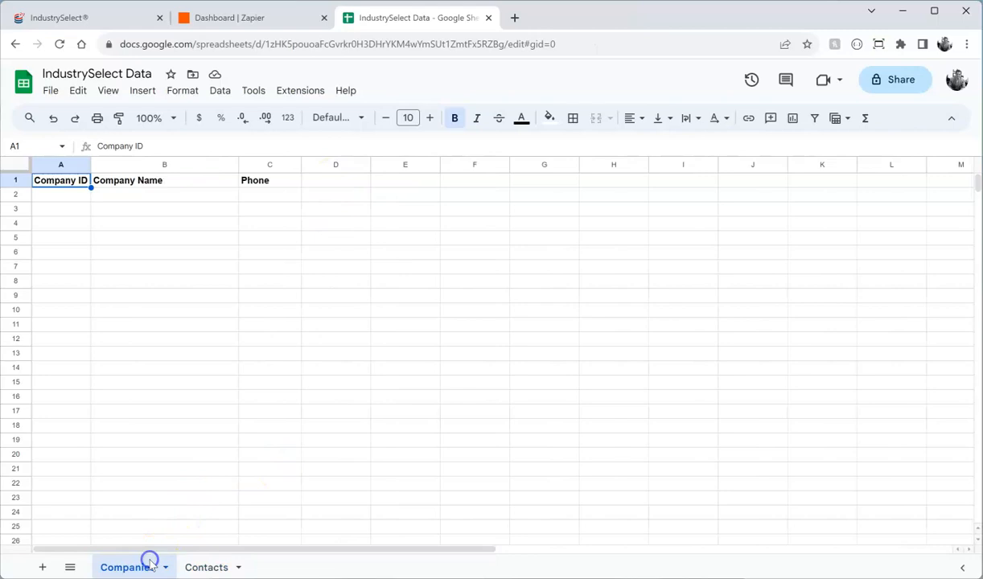
pyautogui.click(225, 23)
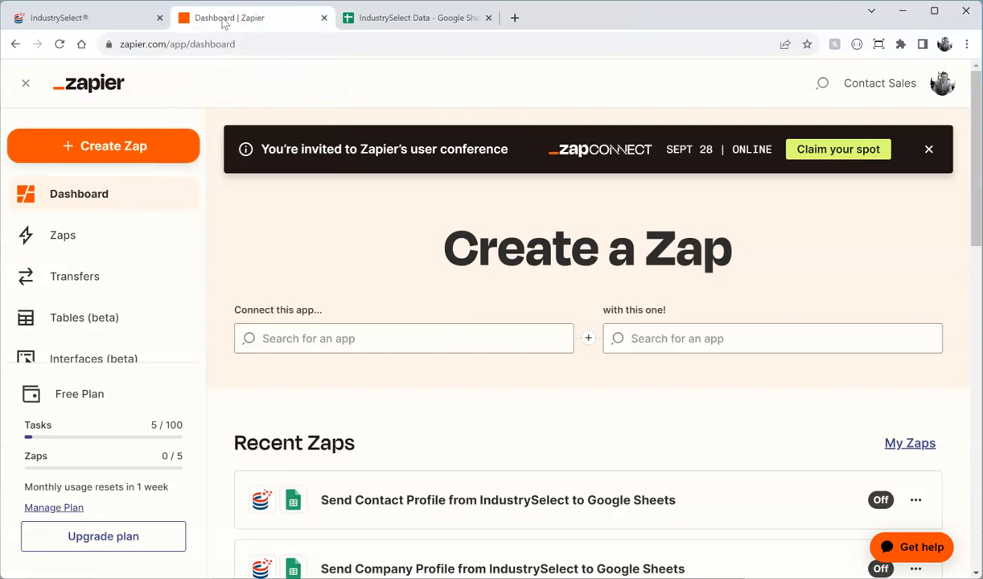
# Step: Create a new Zap and choose IndustrySelect as its trigger app
pyautogui.click(105, 147)
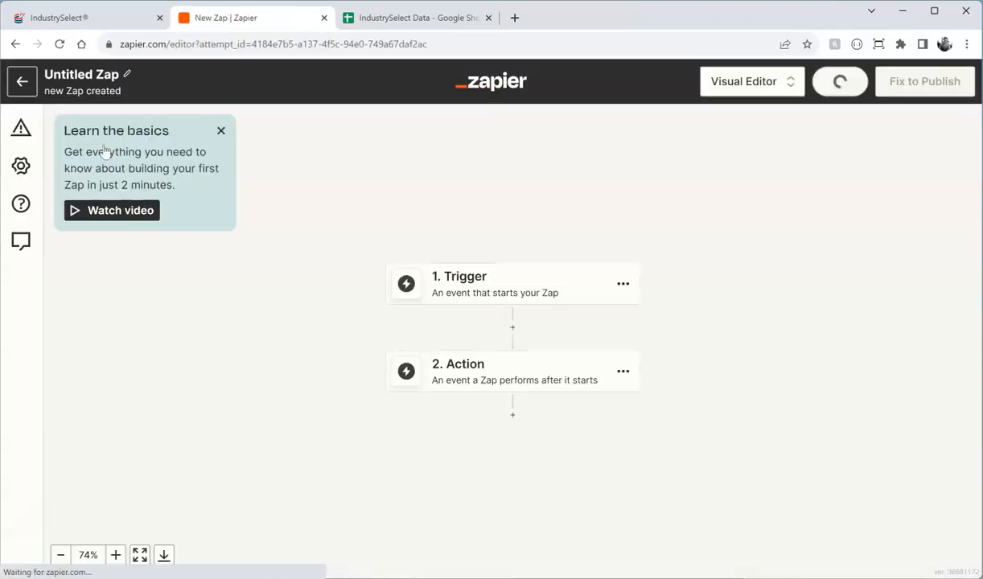
pyautogui.click(488, 291)
pyautogui.write('industrysel')
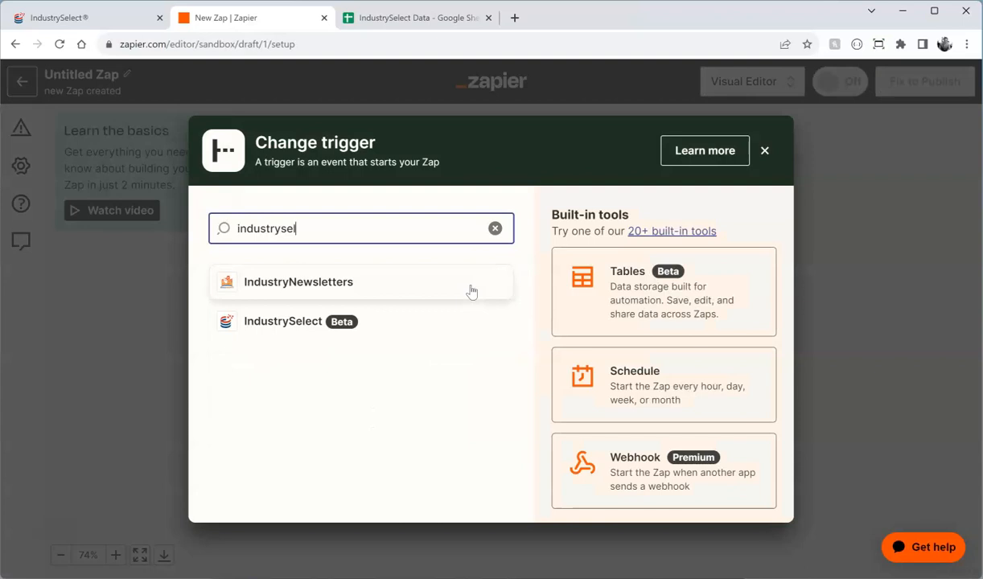
pyautogui.click(304, 286)
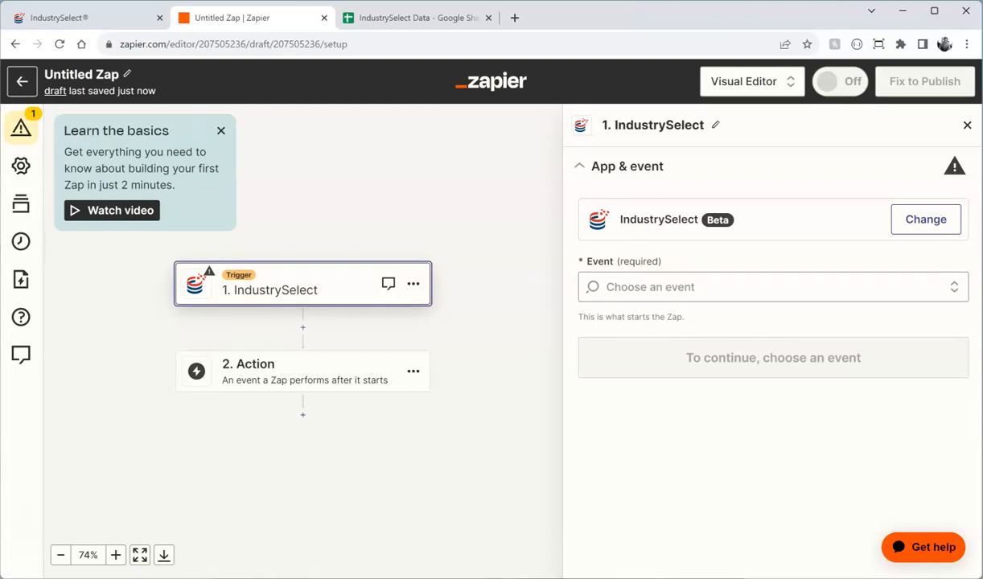
# Step: Choose Send Company Profile as the IndustrySelect trigger event and continue
pyautogui.click(631, 286)
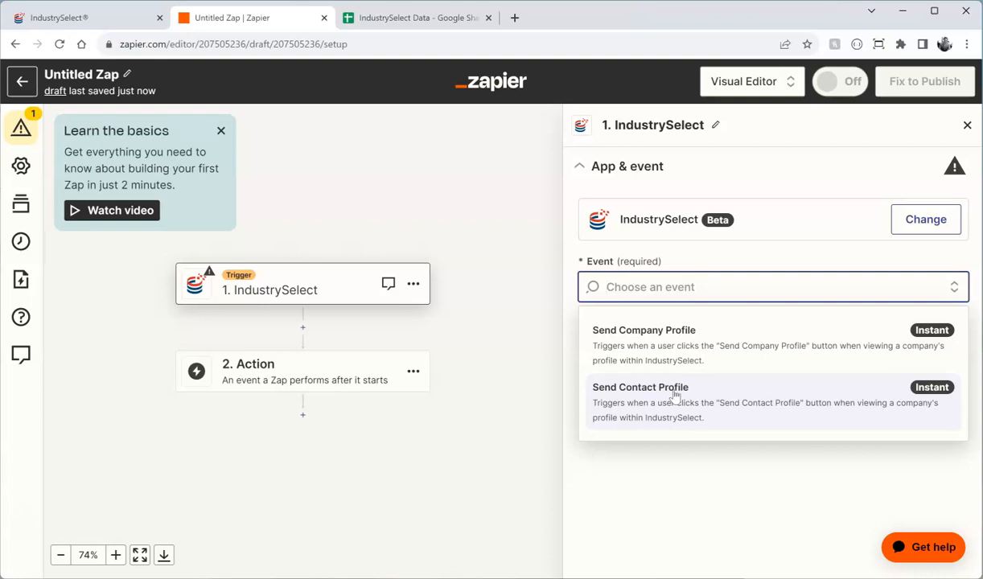
pyautogui.click(676, 353)
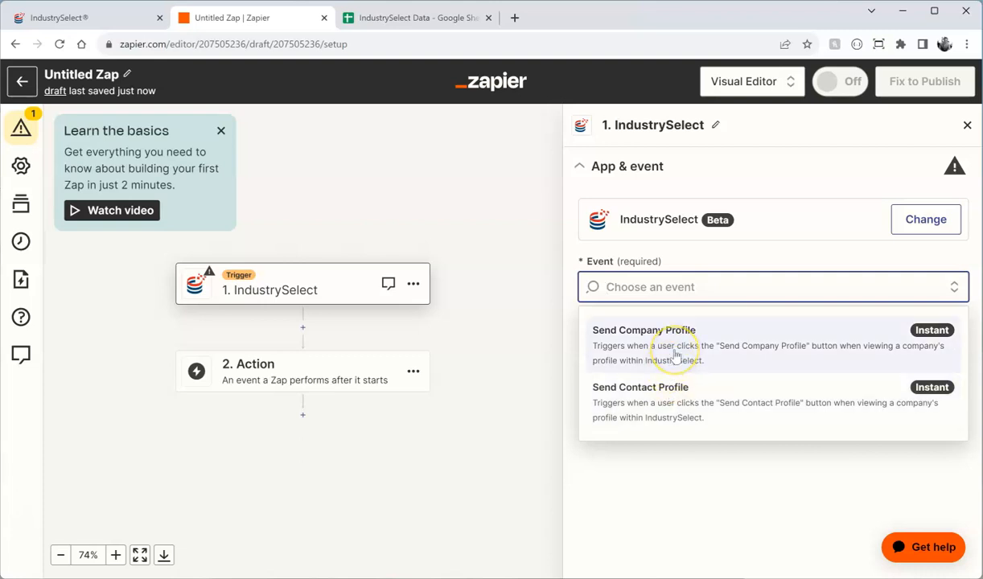
pyautogui.click(675, 356)
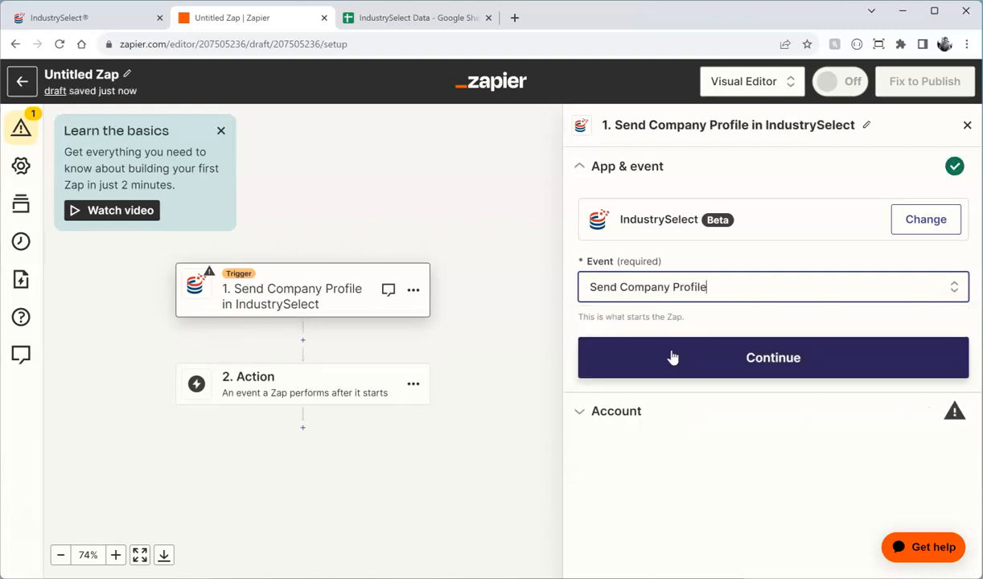
pyautogui.click(790, 358)
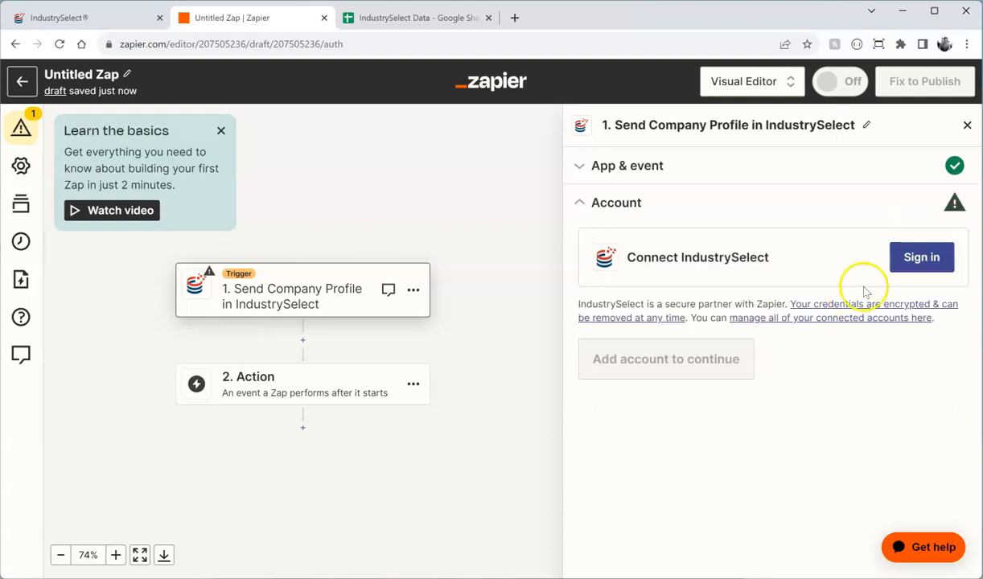
# Step: Sign in to IndustrySelect with the account e-mail address and API key
pyautogui.click(916, 259)
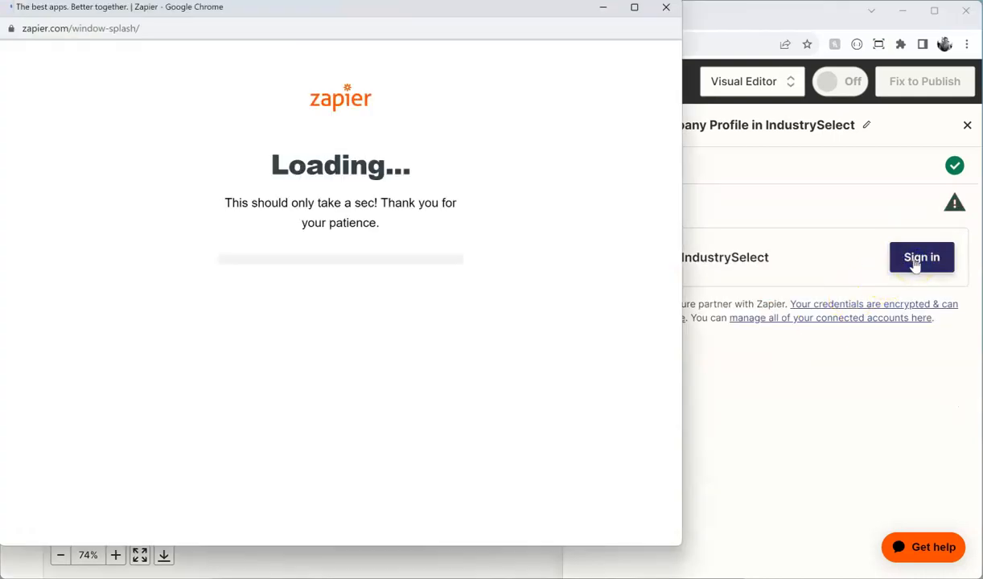
pyautogui.moveTo(271, 5); pyautogui.dragTo(324, 23)
pyautogui.click(322, 280)
pyautogui.write('sk')
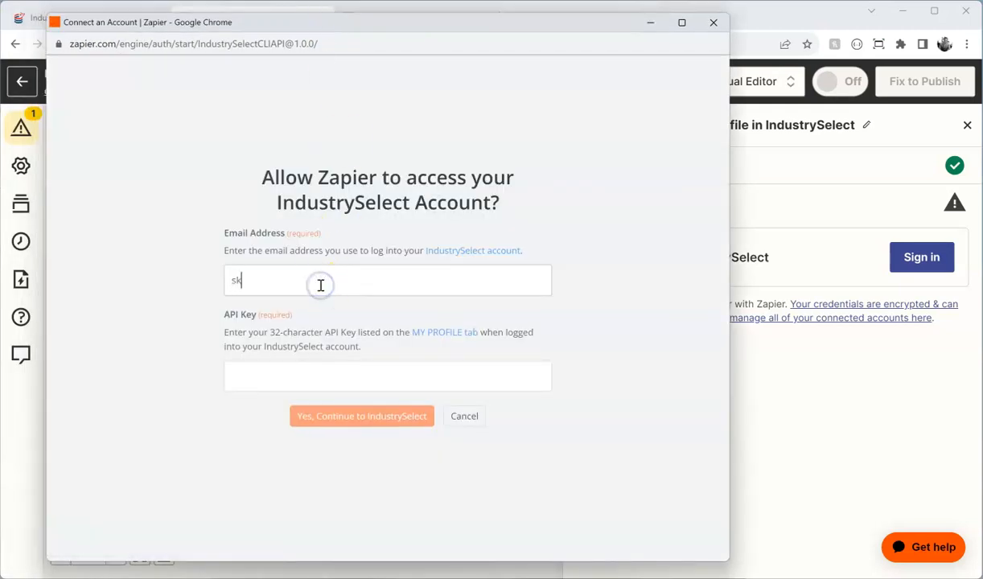
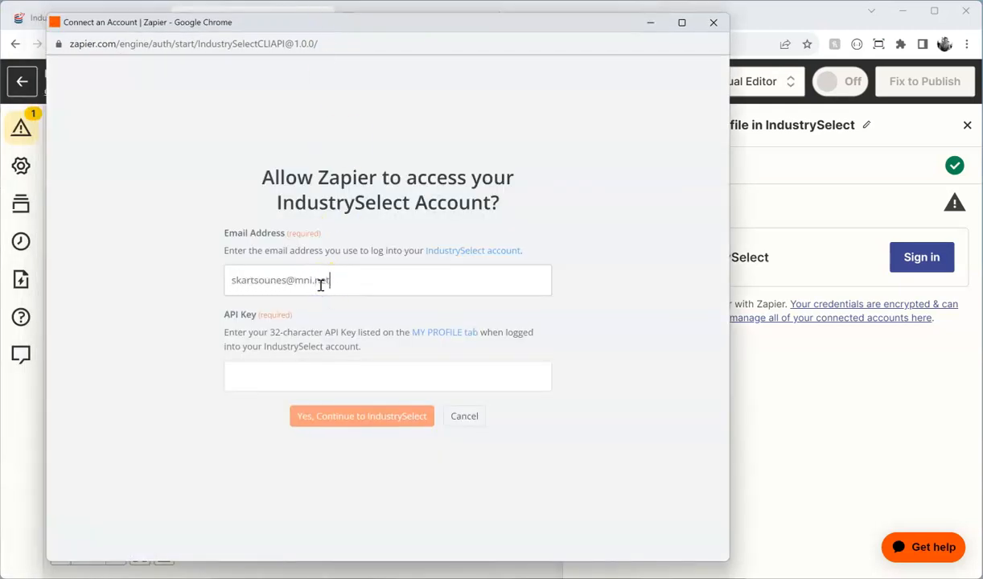
pyautogui.press('Tab')
pyautogui.press('Tab')
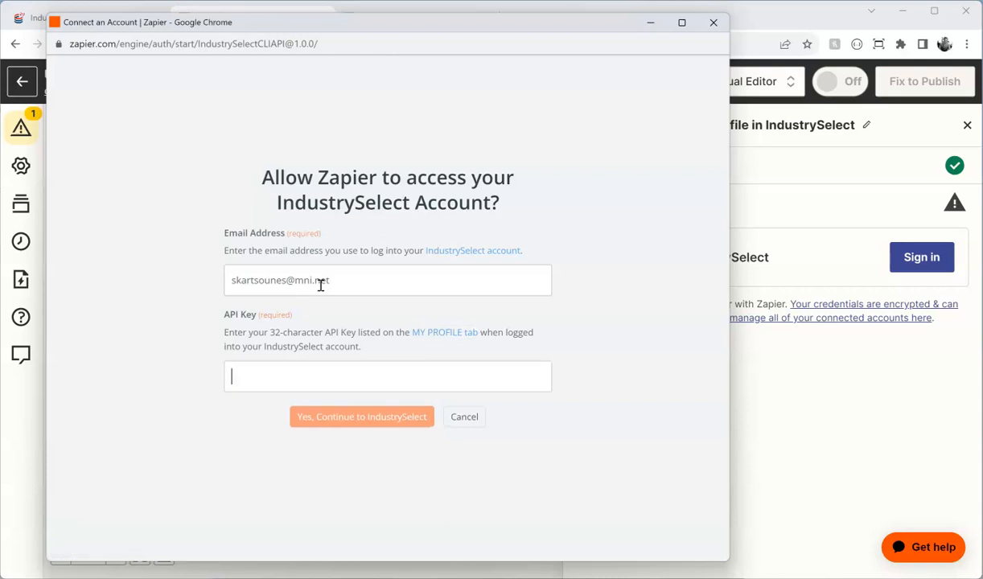
pyautogui.click(302, 281)
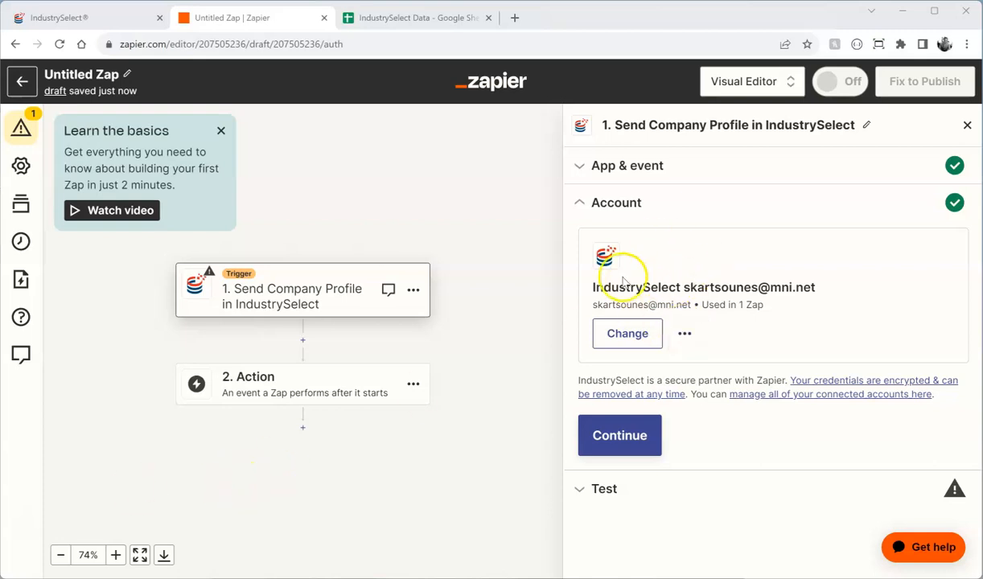
# Step: Test the trigger, review the sample company record, and continue with that record
pyautogui.click(636, 434)
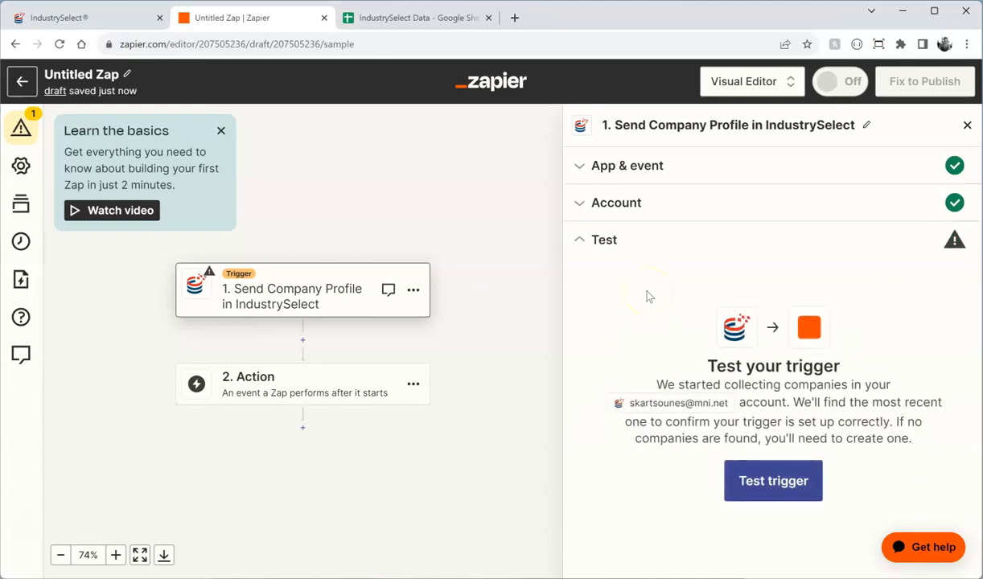
pyautogui.click(769, 477)
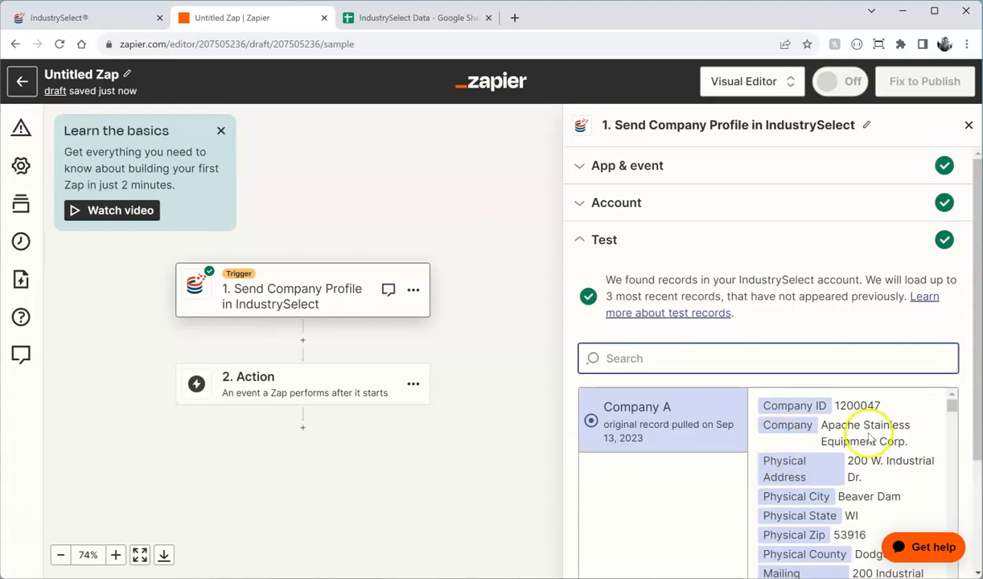
pyautogui.scroll(-5, 874, 314)
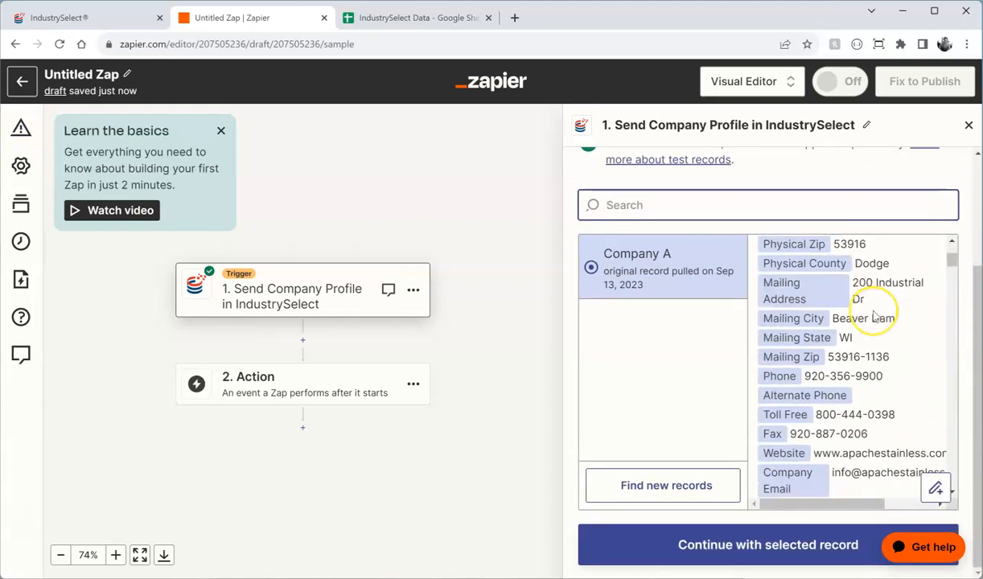
pyautogui.scroll(-10, 874, 315)
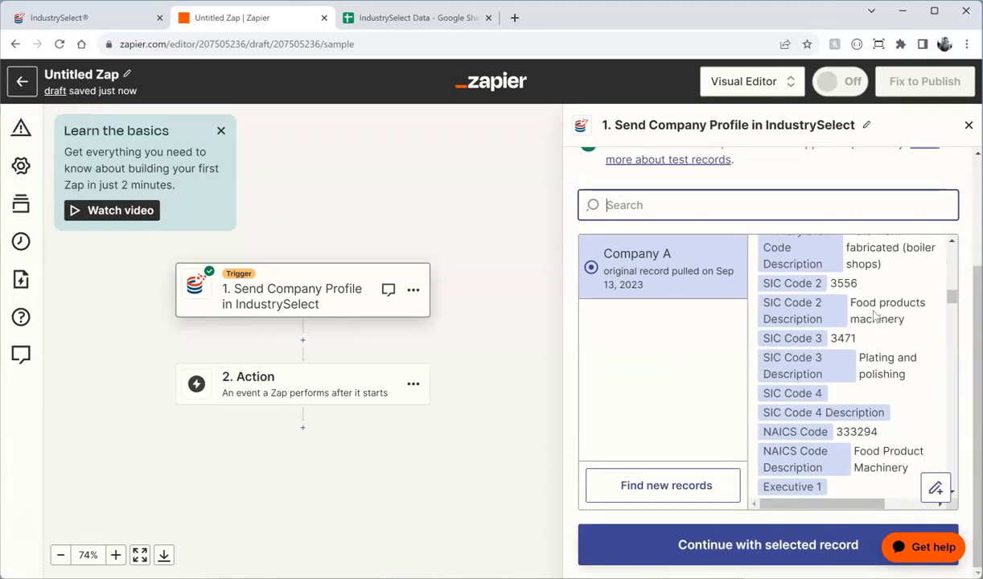
pyautogui.scroll(-15, 874, 316)
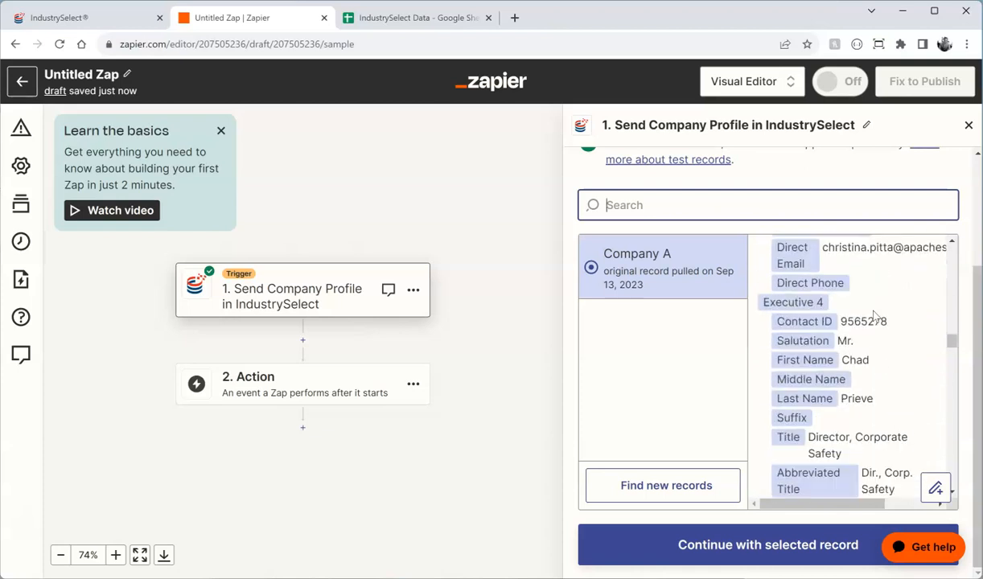
pyautogui.scroll(-18, 874, 315)
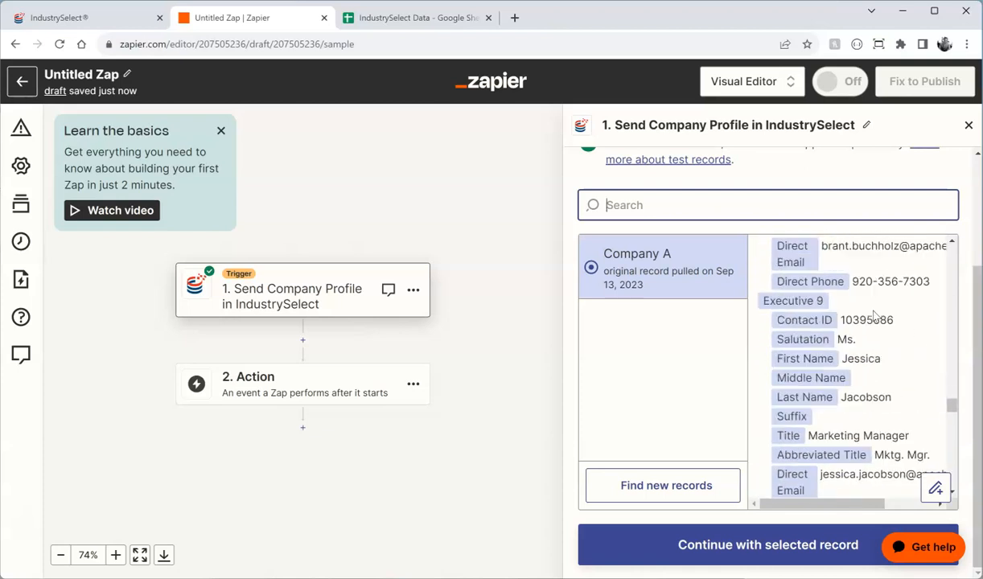
pyautogui.moveTo(952, 414); pyautogui.dragTo(946, 245)
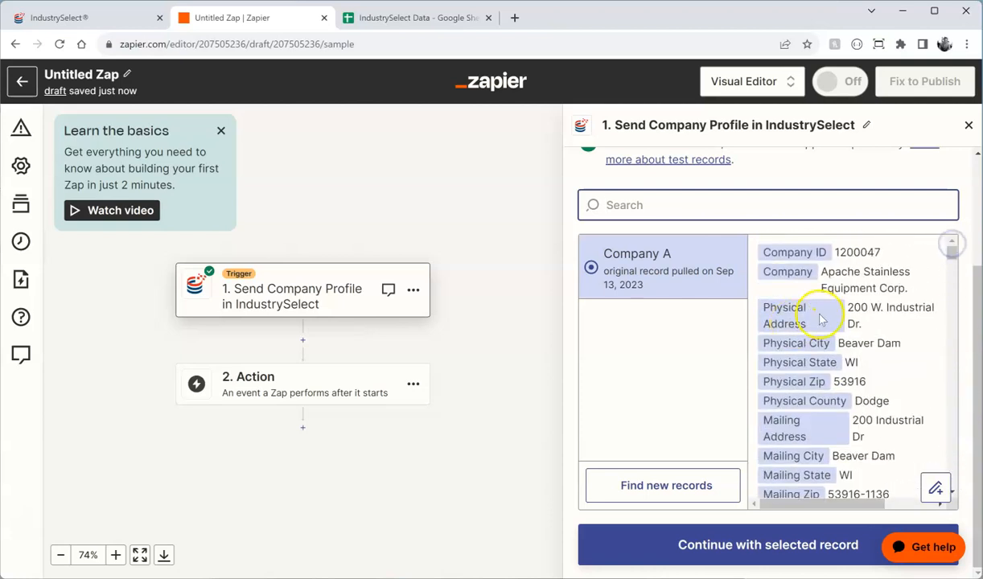
pyautogui.click(757, 547)
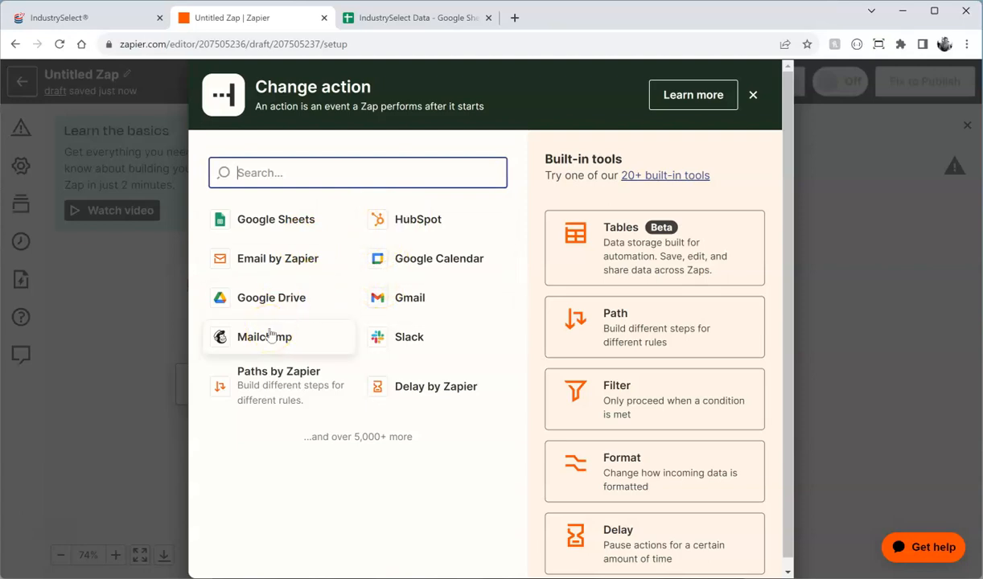
# Step: Set the action to Google Sheets Create Spreadsheet Row using the connected account
pyautogui.click(269, 215)
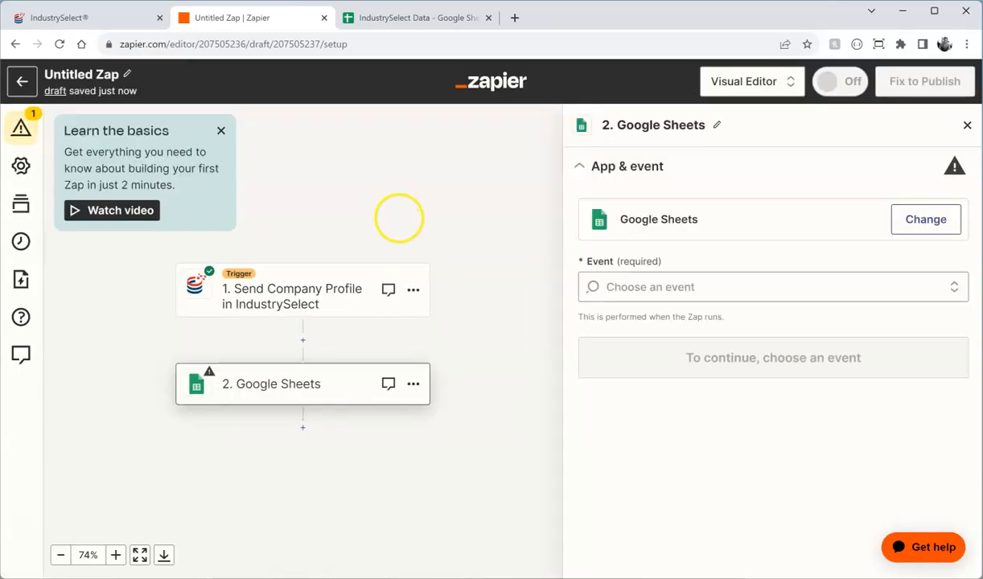
pyautogui.click(950, 287)
pyautogui.scroll(-2, 900, 341)
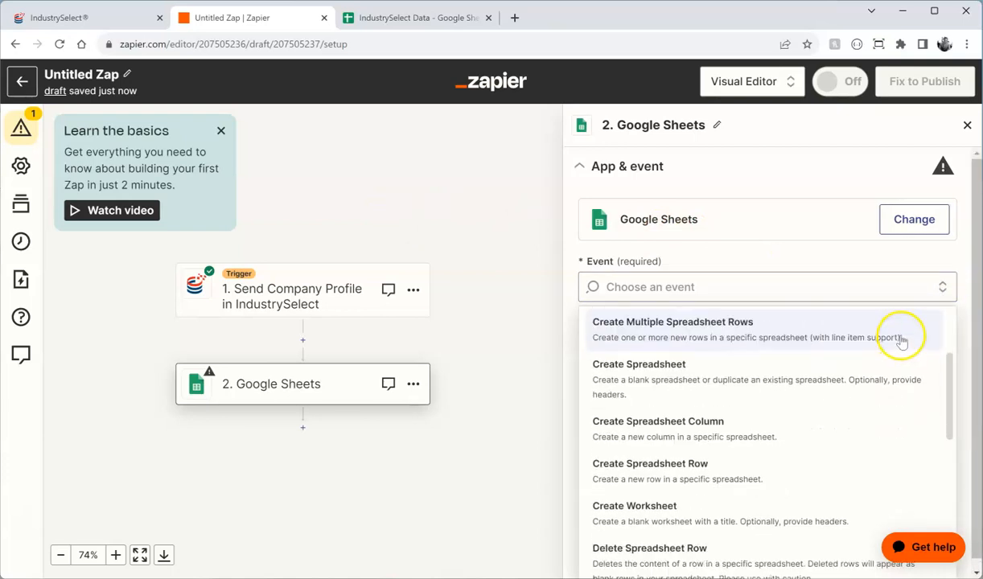
pyautogui.click(707, 470)
pyautogui.click(745, 369)
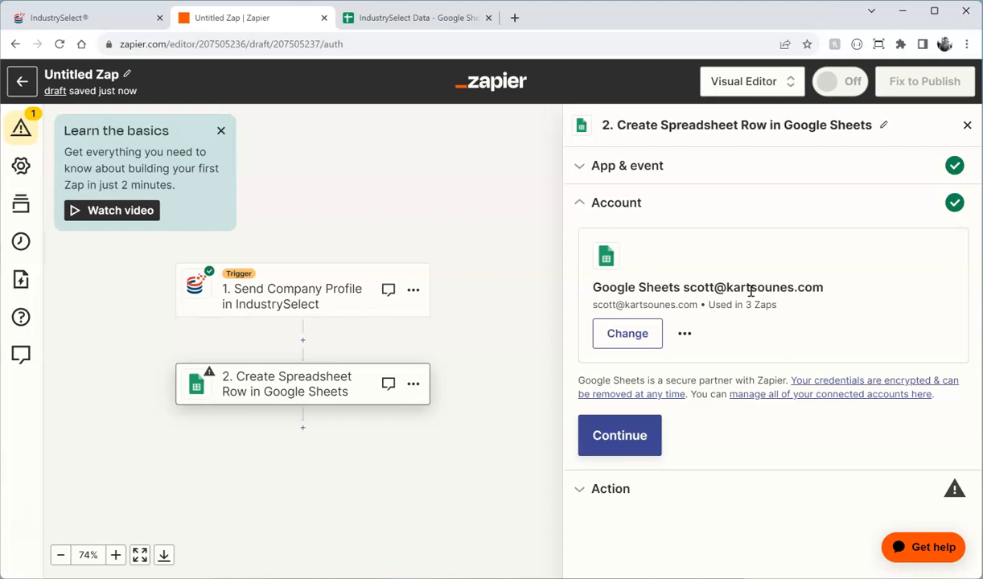
pyautogui.click(636, 428)
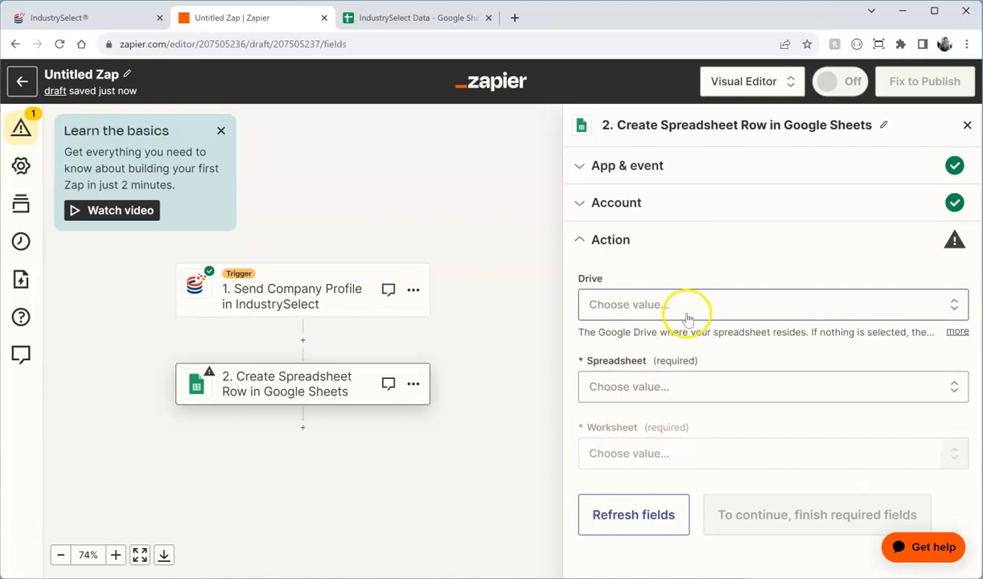
# Step: Target the Companies worksheet of IndustrySelect Data, checking its column headers in Google Sheets
pyautogui.click(846, 387)
pyautogui.scroll(-3, 847, 390)
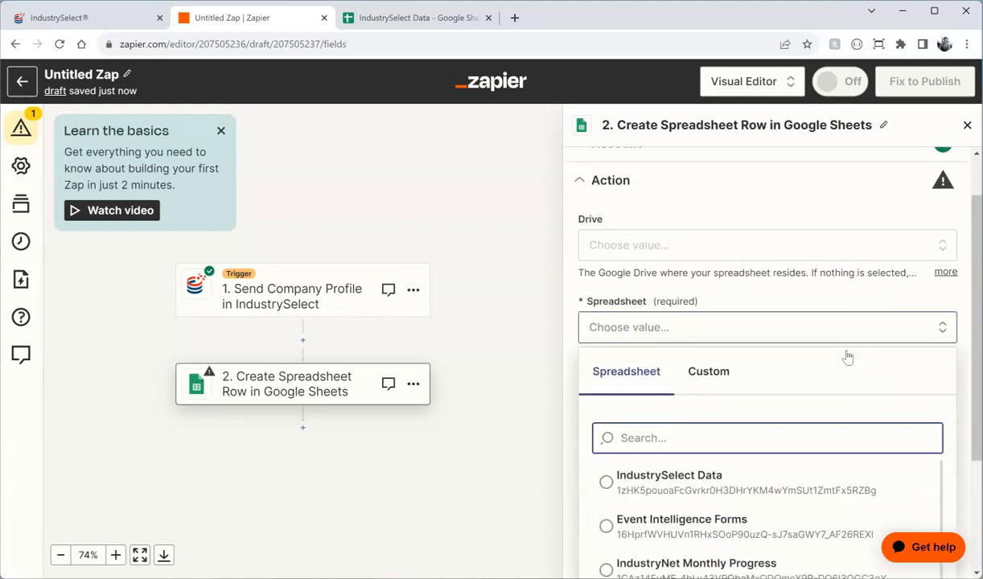
pyautogui.click(683, 363)
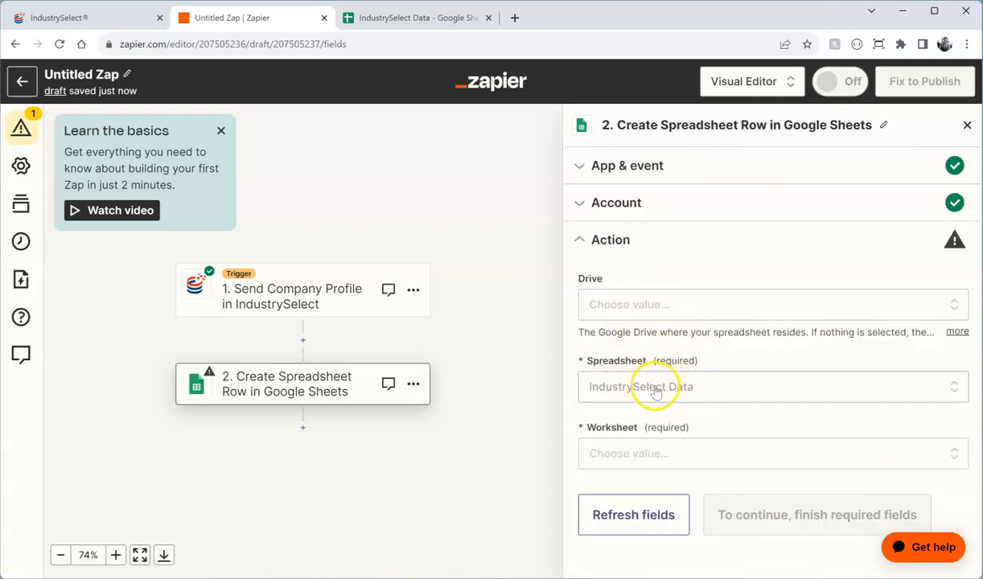
pyautogui.click(658, 451)
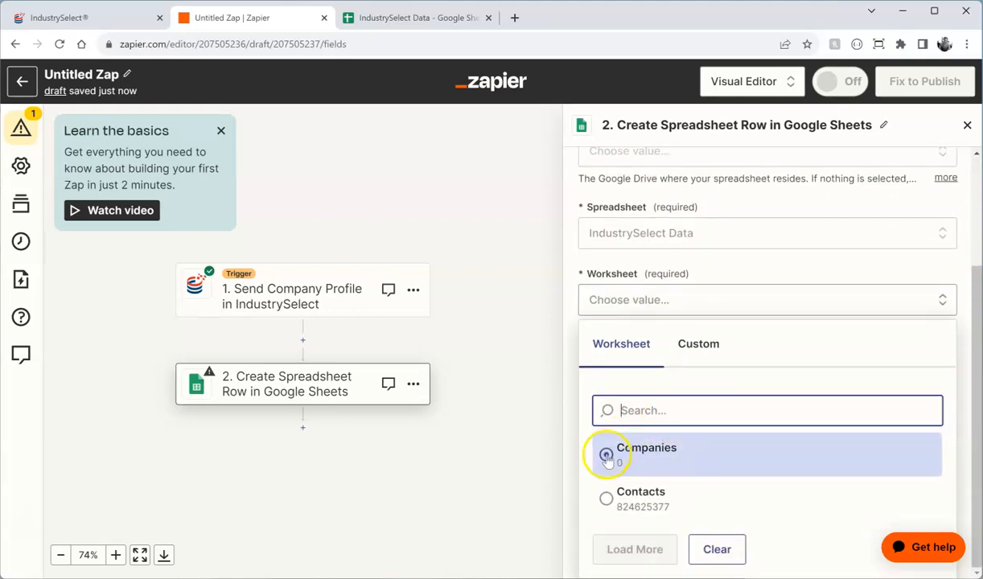
pyautogui.click(608, 455)
pyautogui.scroll(-3, 678, 439)
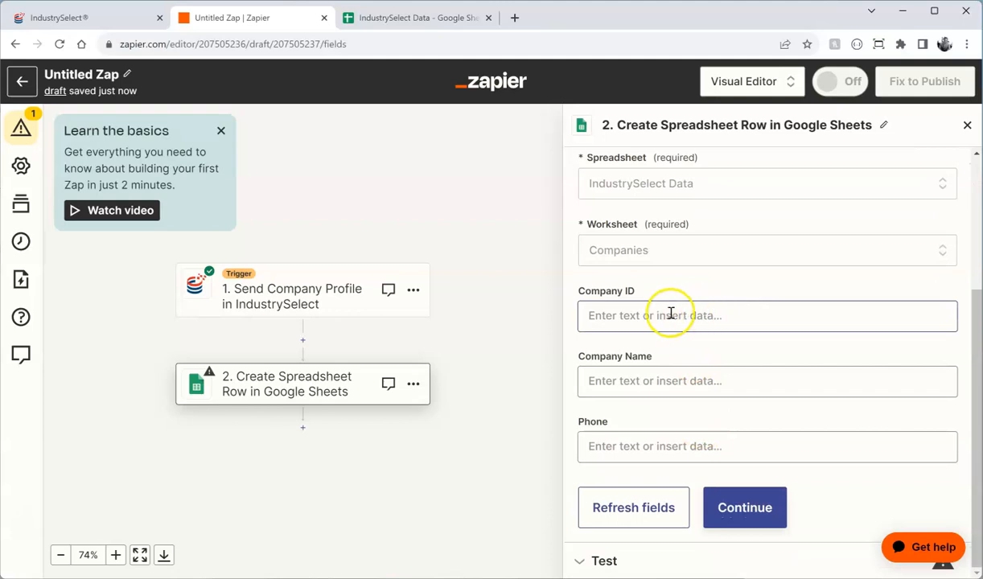
pyautogui.click(424, 25)
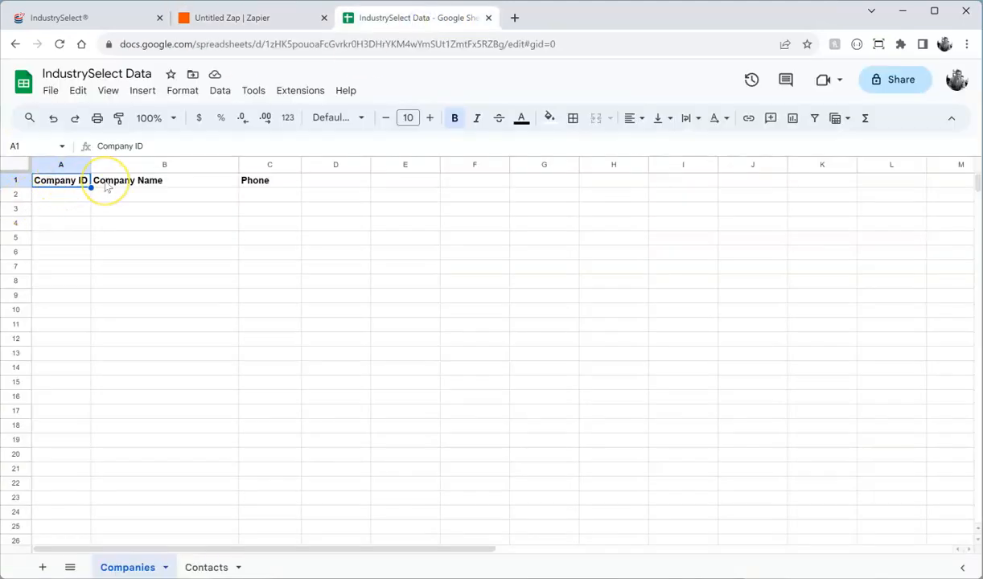
pyautogui.click(257, 18)
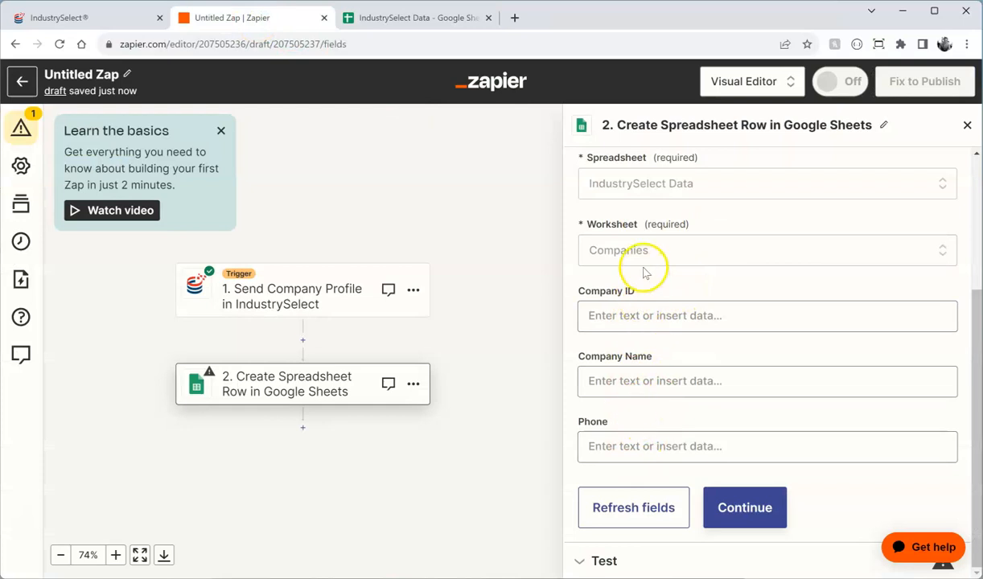
# Step: Map the Company ID column to the trigger's Company ID value
pyautogui.click(654, 310)
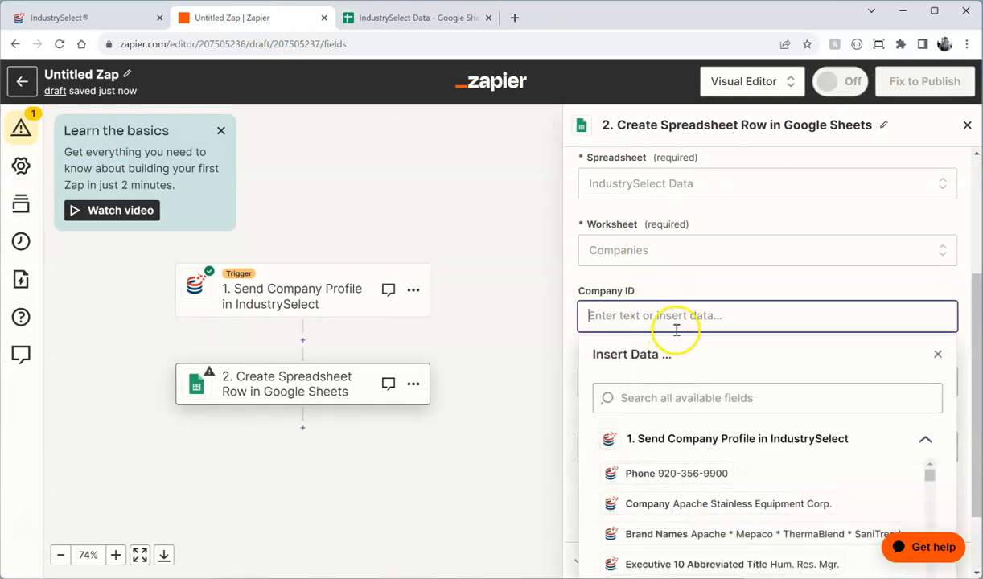
pyautogui.scroll(-5, 834, 386)
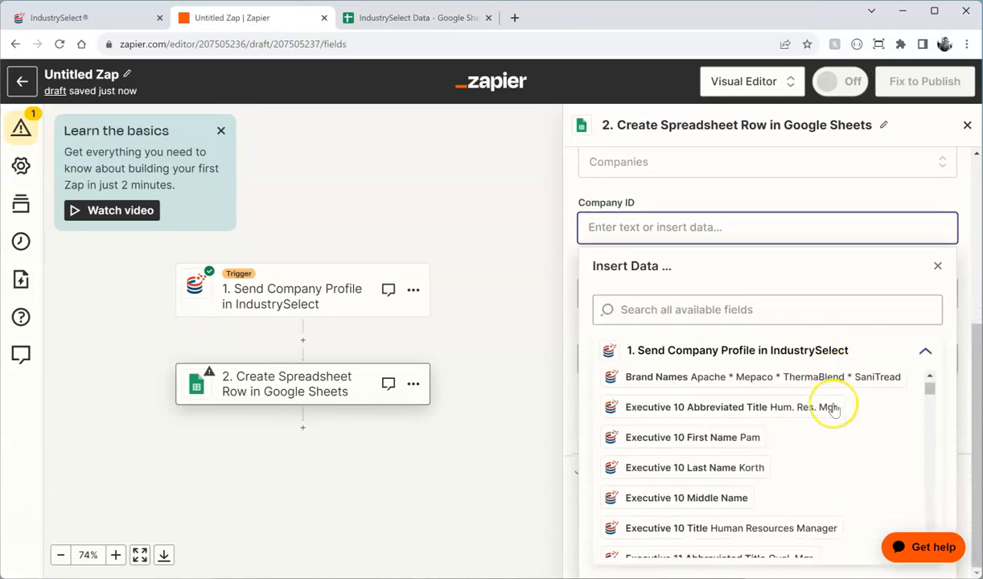
pyautogui.scroll(-10, 835, 410)
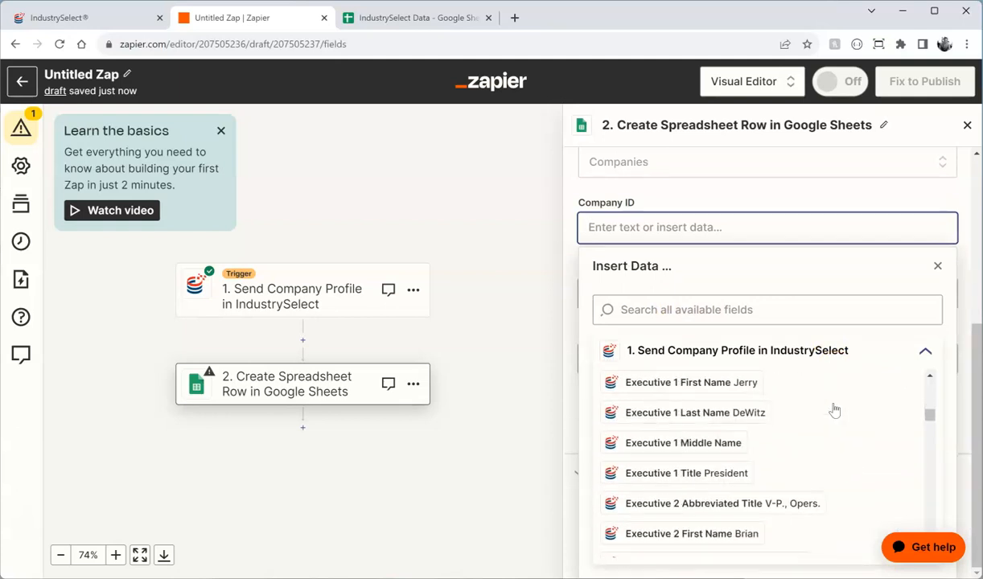
pyautogui.scroll(-10, 835, 411)
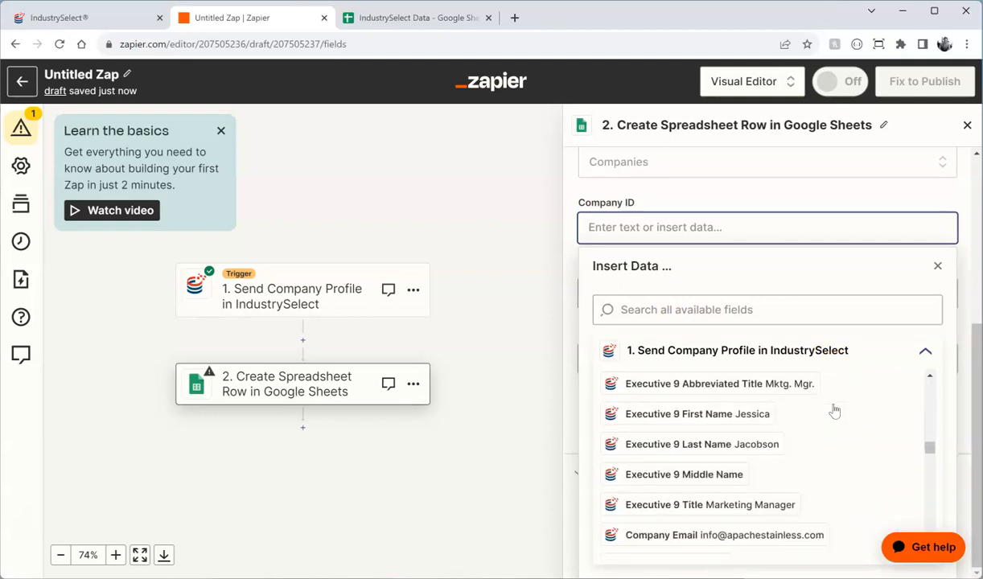
pyautogui.scroll(-3, 835, 412)
pyautogui.moveTo(930, 464); pyautogui.dragTo(934, 369)
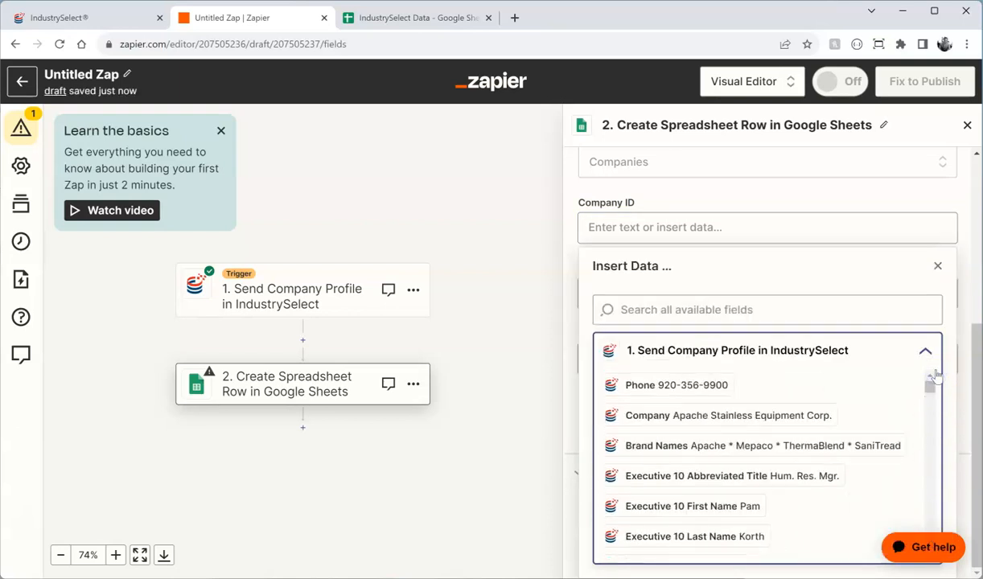
pyautogui.click(750, 310)
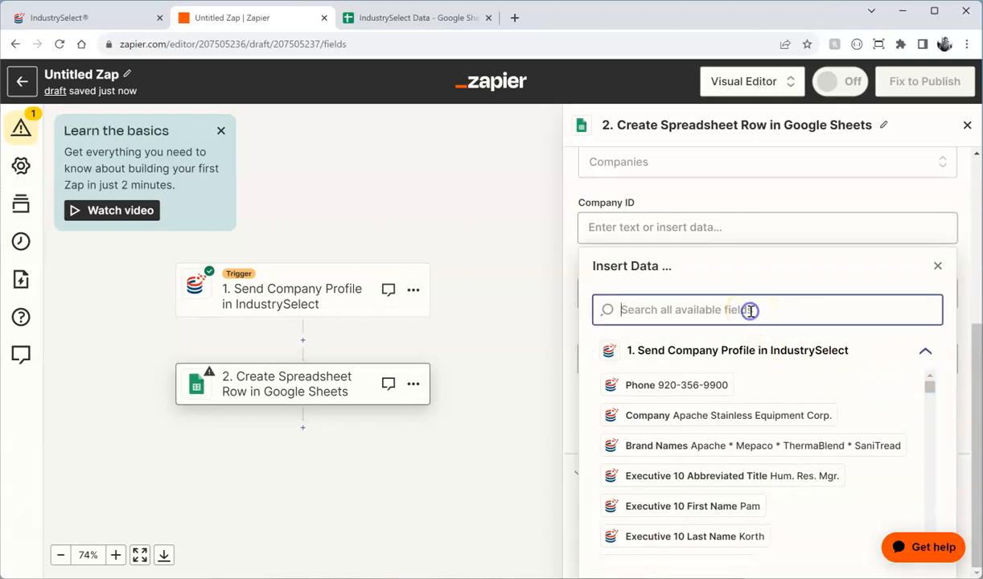
pyautogui.write('company id')
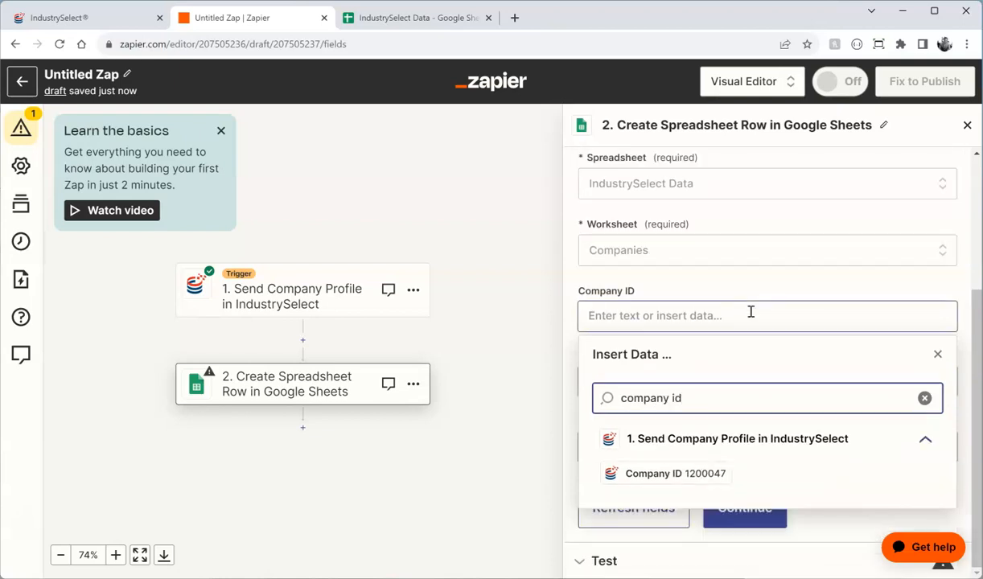
pyautogui.click(686, 472)
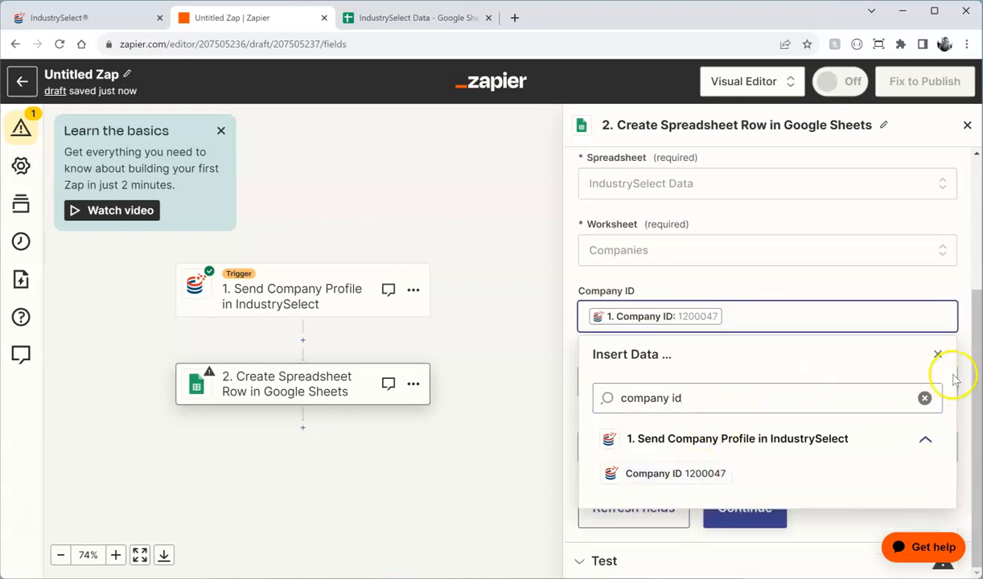
pyautogui.click(937, 354)
# Step: Map the Company Name column to the trigger's Company value
pyautogui.click(686, 462)
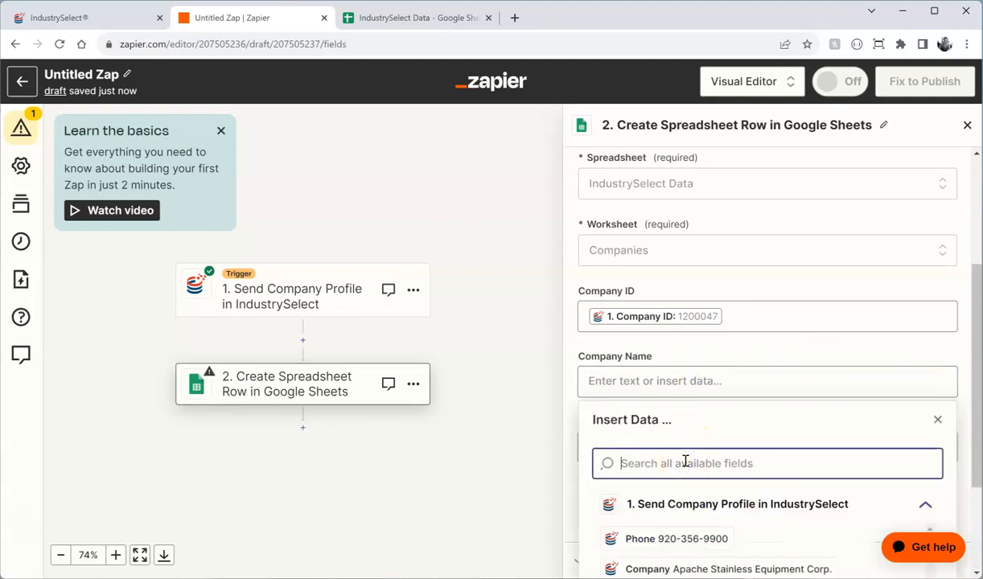
pyautogui.scroll(-2, 683, 451)
pyautogui.click(676, 339)
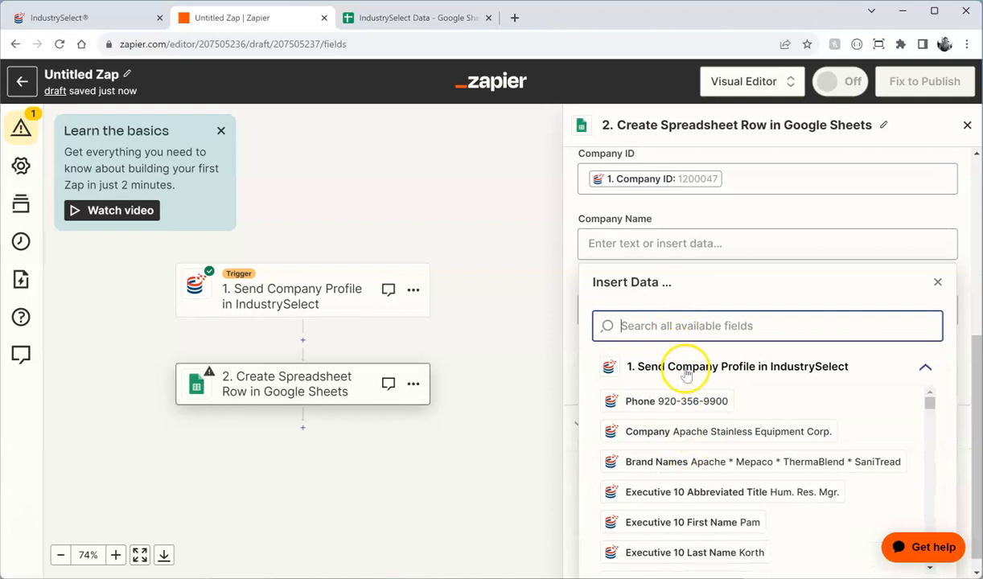
pyautogui.click(664, 433)
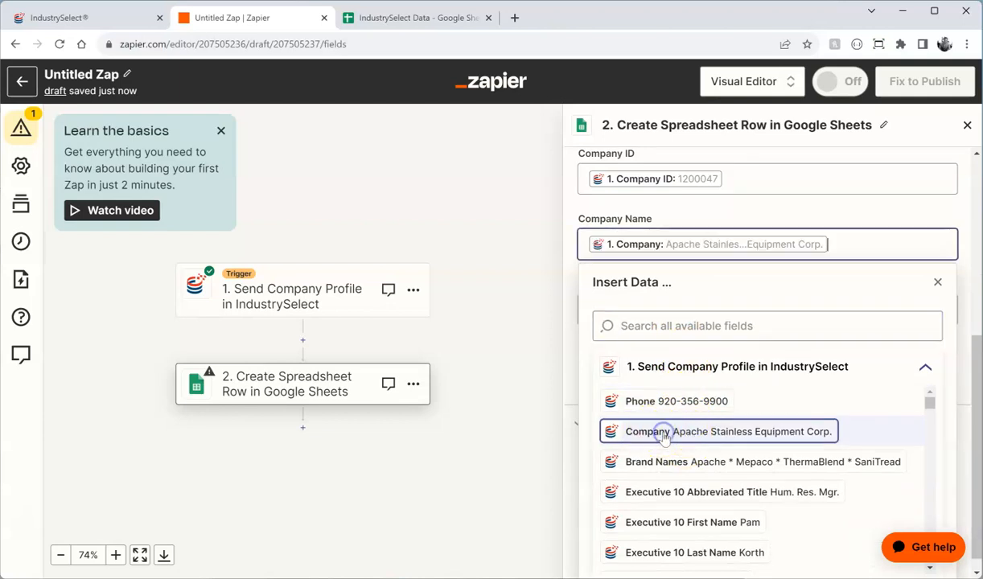
pyautogui.click(937, 281)
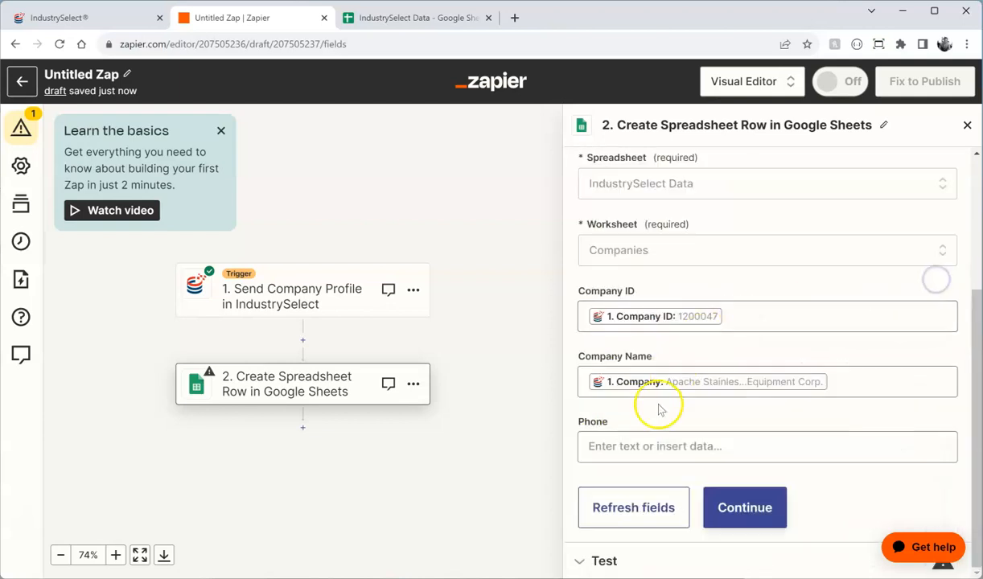
# Step: Map the Phone column to the trigger's Phone value
pyautogui.click(651, 447)
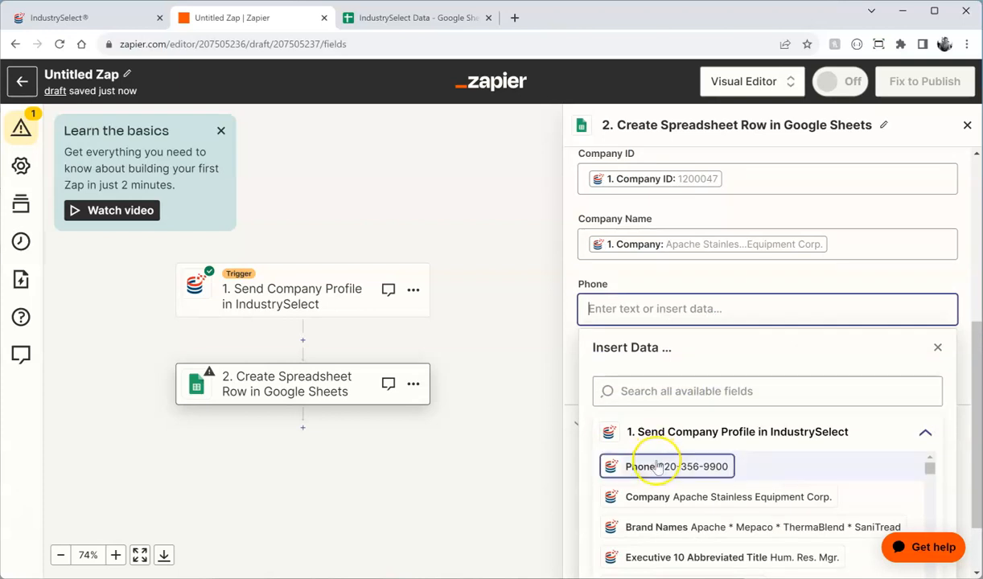
pyautogui.click(658, 391)
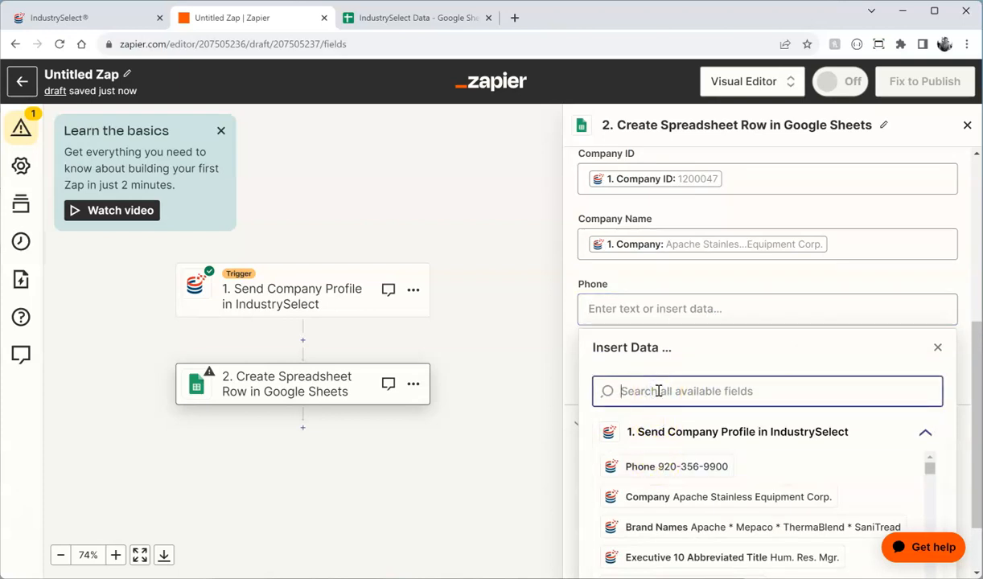
pyautogui.write('fax')
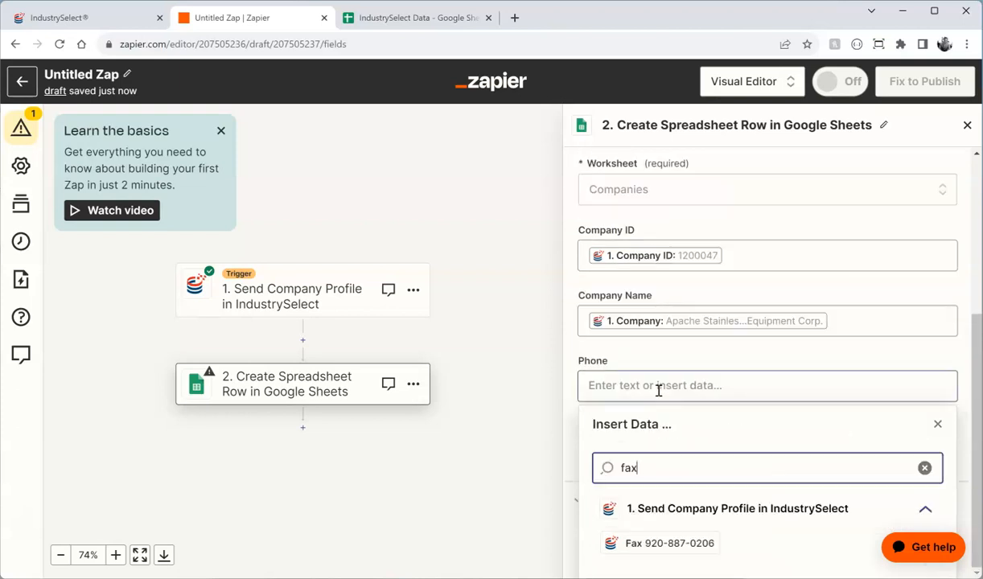
pyautogui.moveTo(642, 473); pyautogui.dragTo(631, 473)
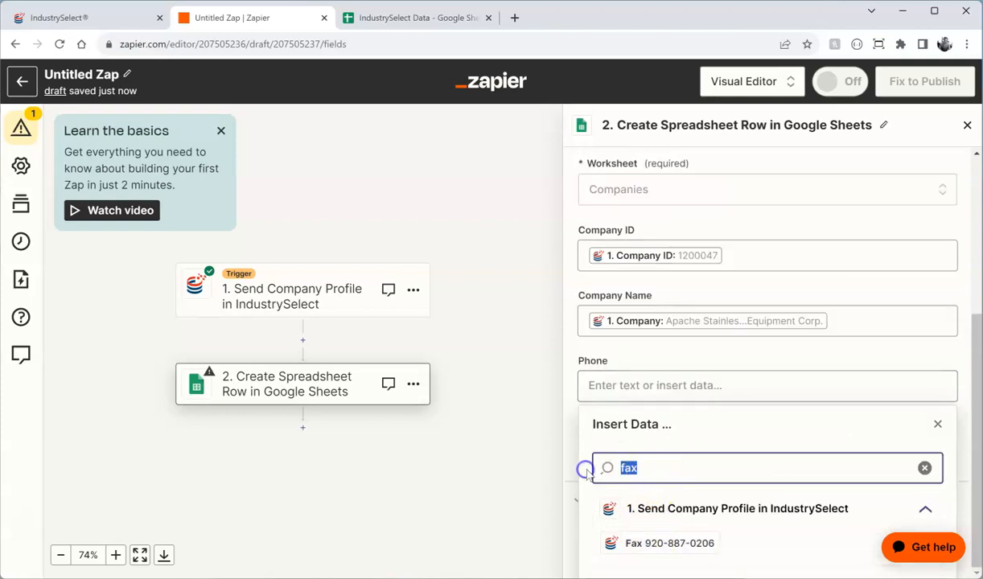
pyautogui.press('BackSpace')
pyautogui.click(655, 468)
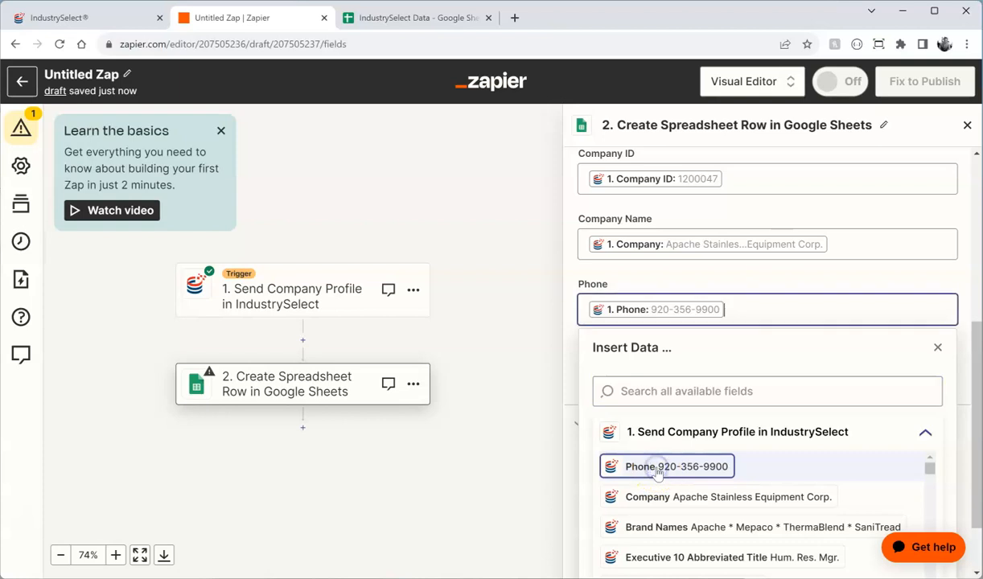
pyautogui.click(937, 347)
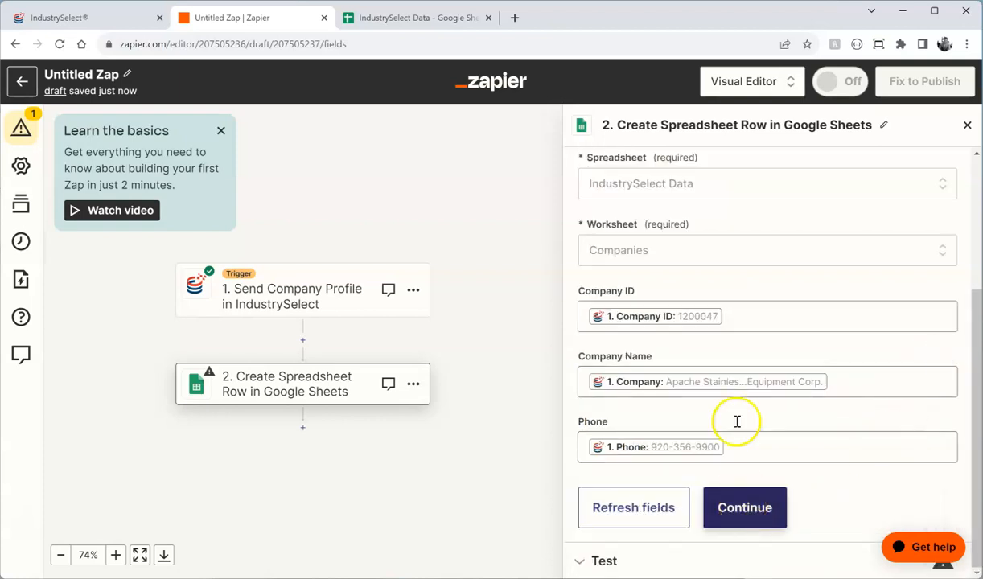
pyautogui.click(731, 509)
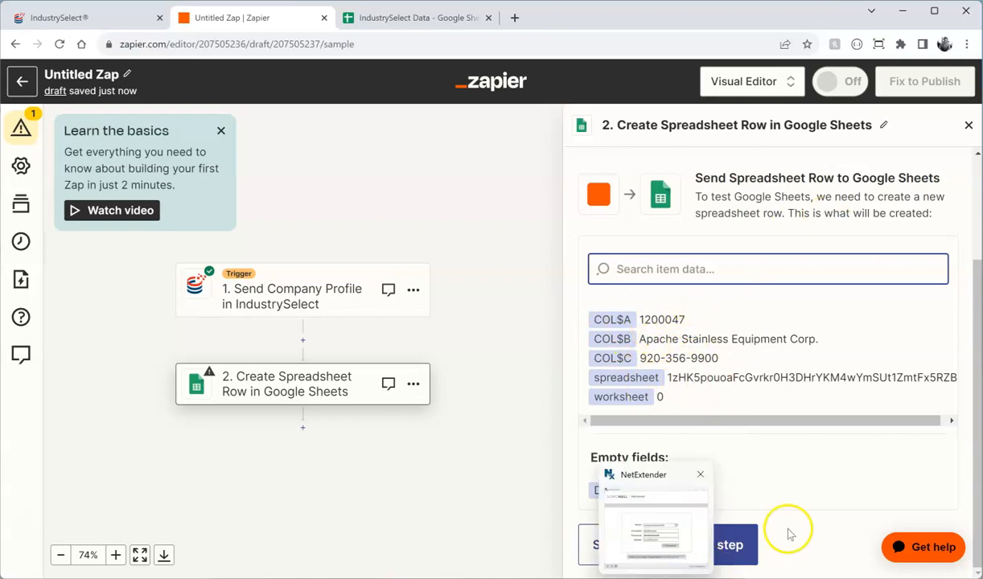
pyautogui.click(728, 543)
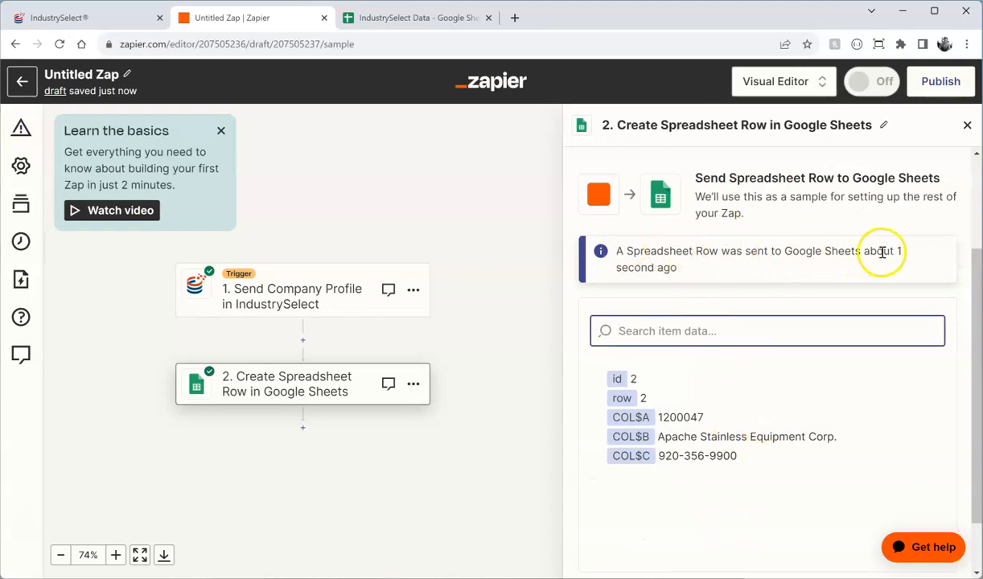
pyautogui.click(422, 18)
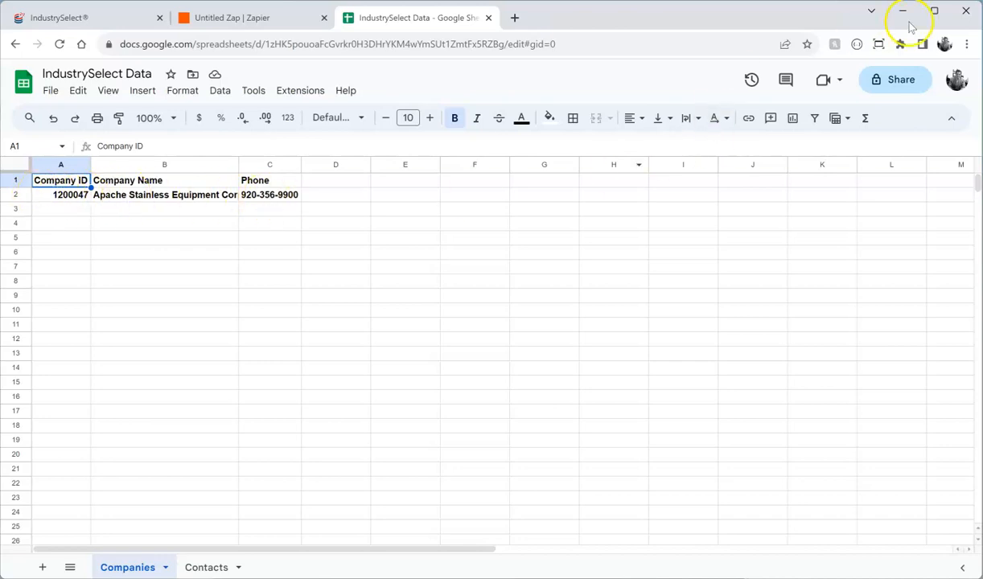
pyautogui.click(290, 17)
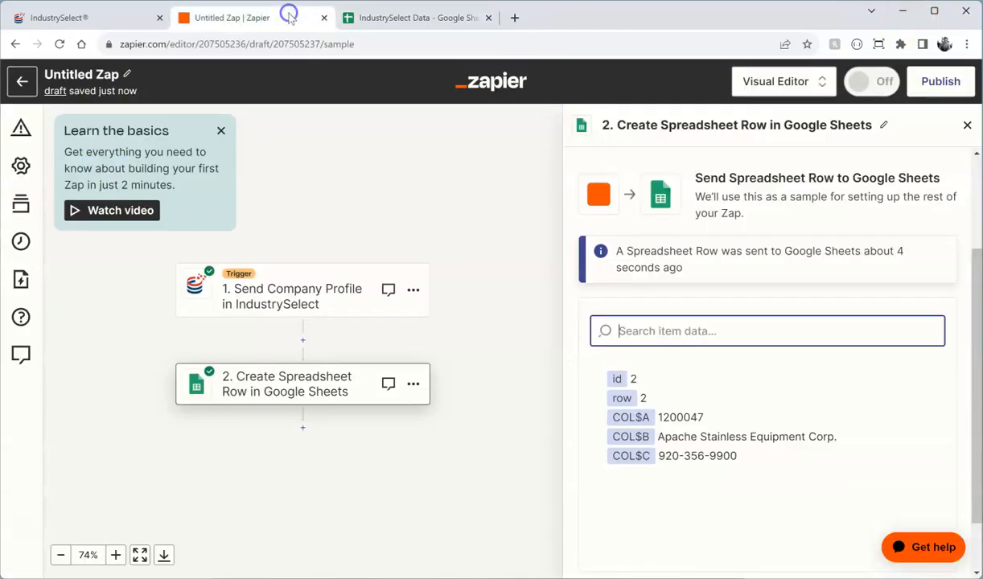
# Step: Publish the company-profile Zap as v1 and return to the IndustrySelect company results
pyautogui.scroll(-1, 760, 392)
pyautogui.click(725, 536)
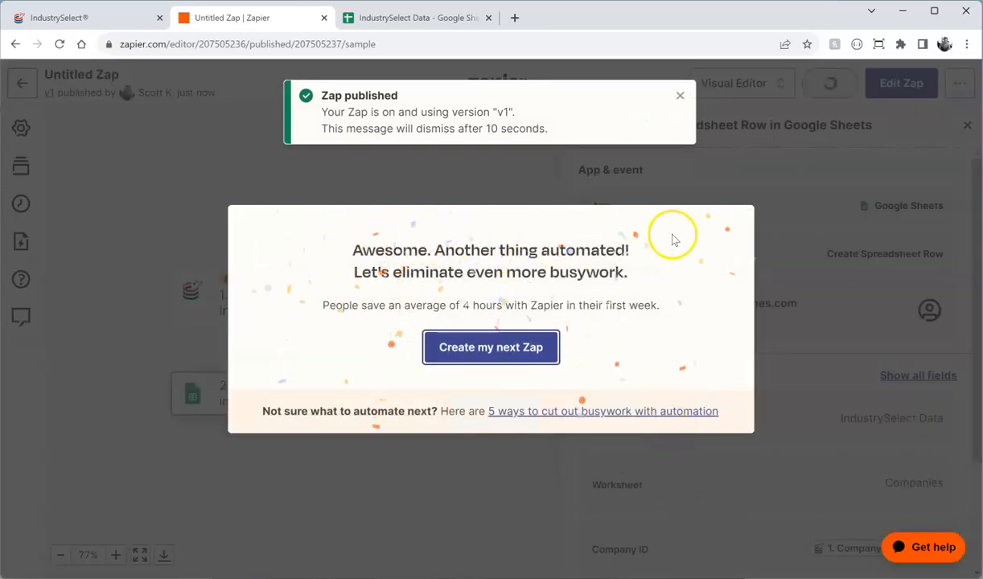
pyautogui.click(66, 18)
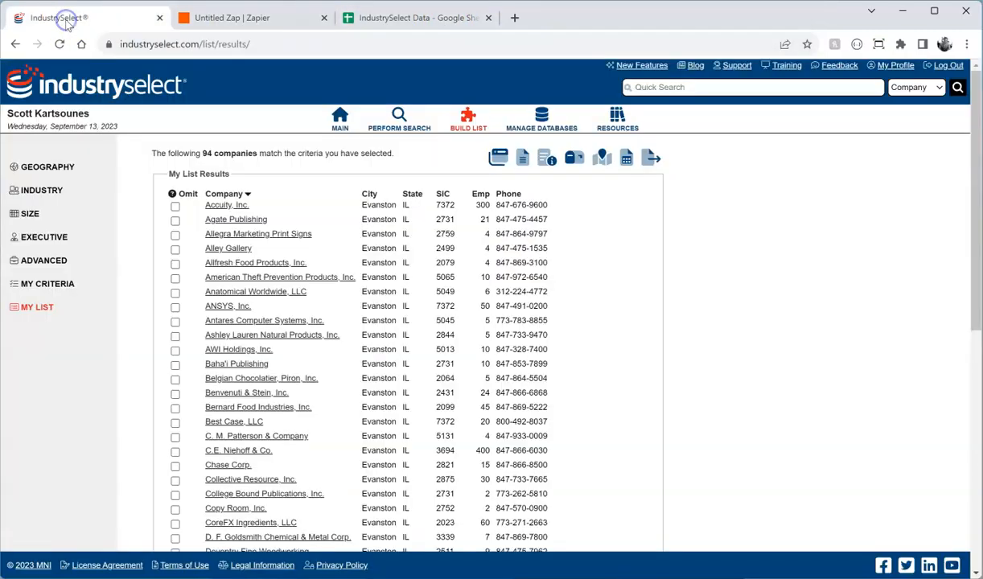
# Step: Send the Allegra Marketing Print Signs company profile to Zapier and close the profile window
pyautogui.click(218, 220)
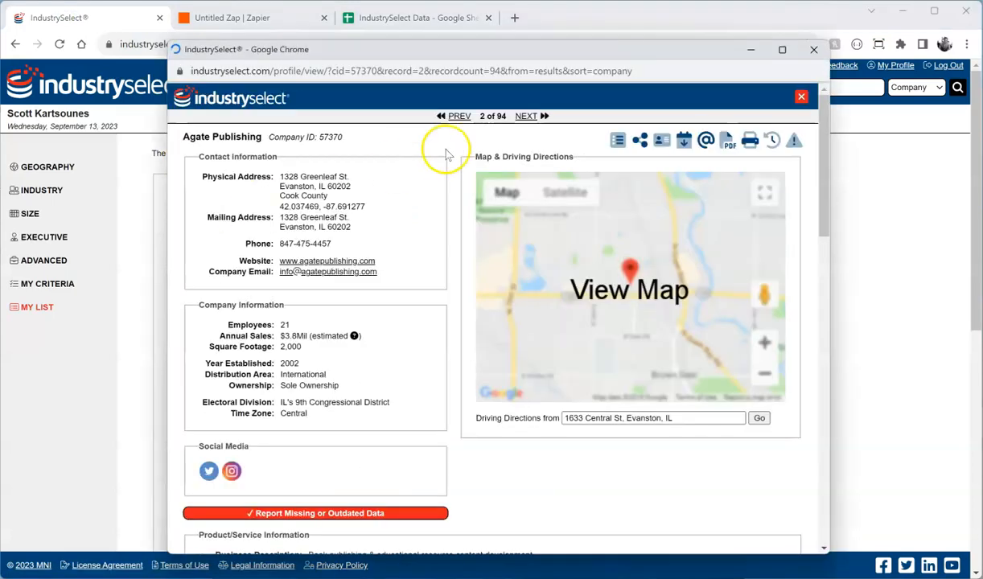
pyautogui.click(537, 115)
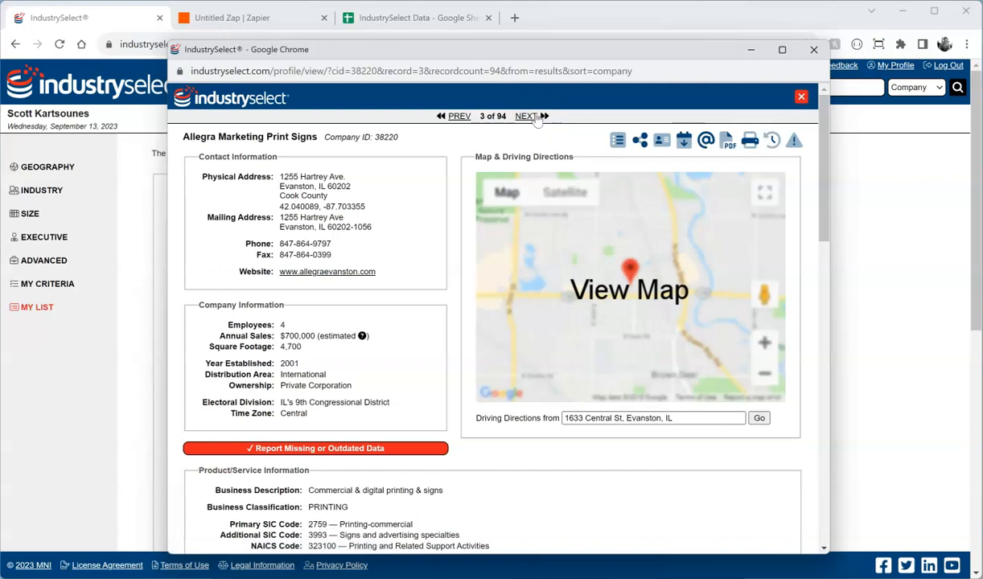
pyautogui.click(640, 142)
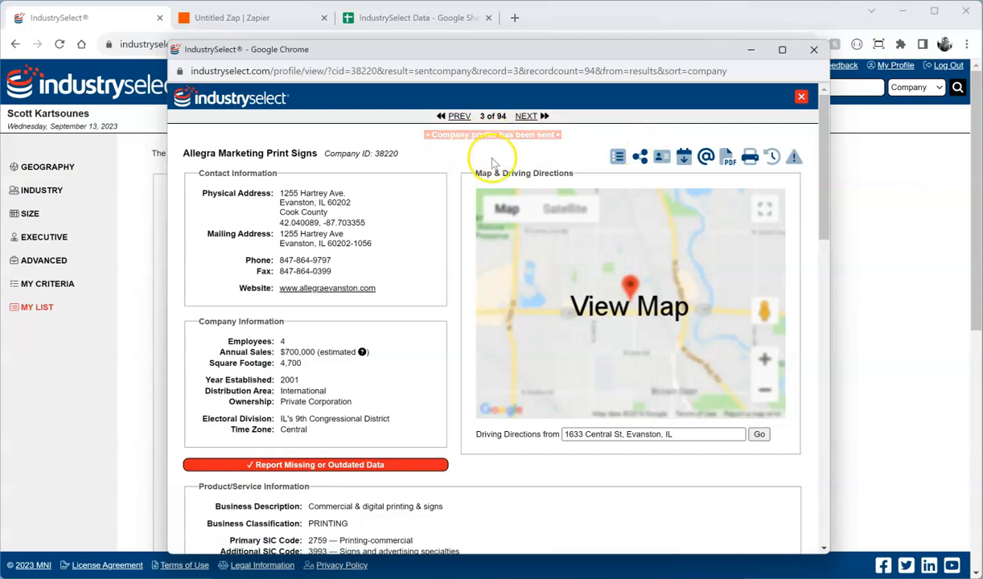
pyautogui.click(802, 98)
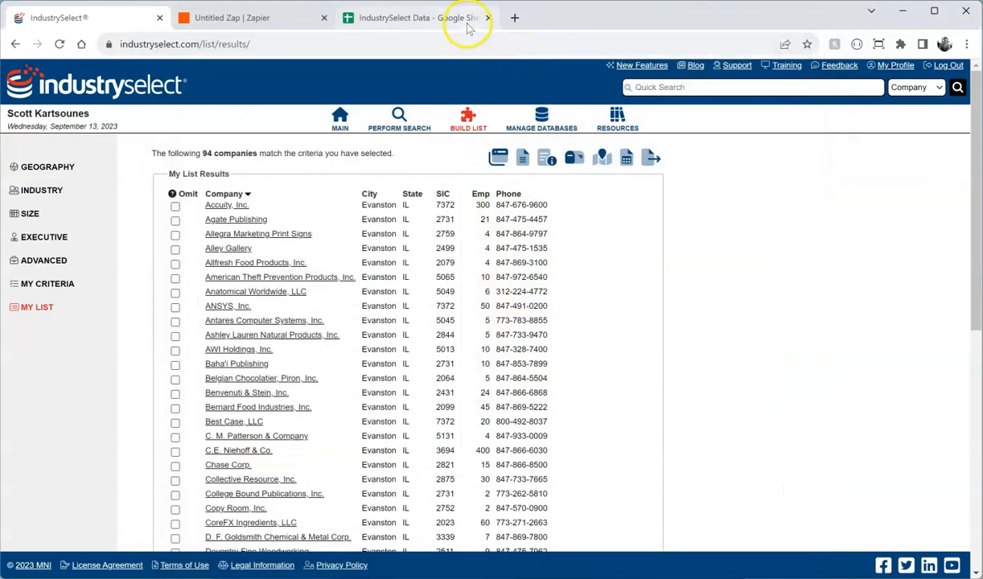
# Step: Confirm Allegra Marketing Print Signs landed in row 3 of Companies, then start a new Zap
pyautogui.click(448, 19)
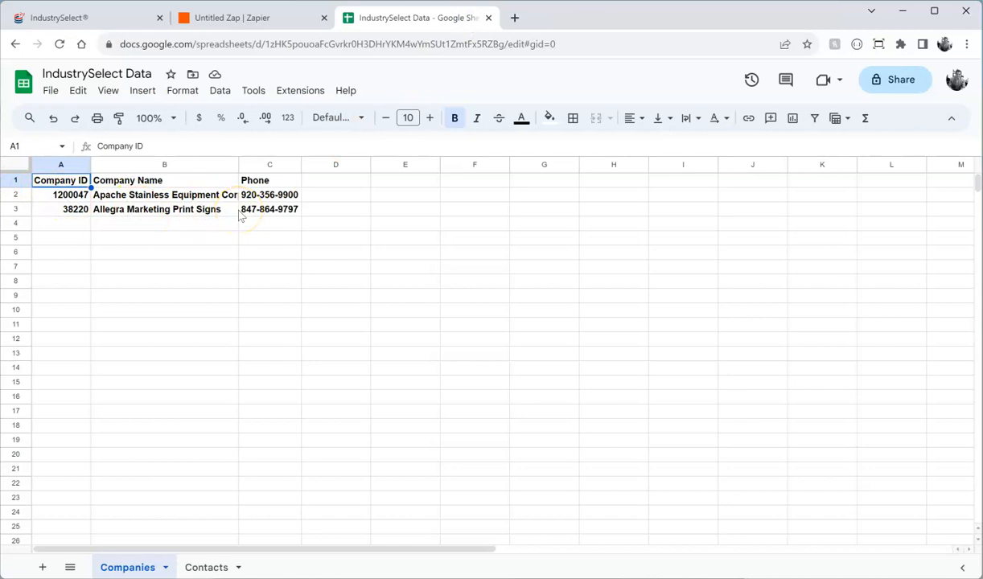
pyautogui.click(254, 19)
pyautogui.click(499, 345)
# Step: Pick IndustrySelect and Google Sheets as the two apps for the new Zap
pyautogui.click(391, 347)
pyautogui.write('industryselect')
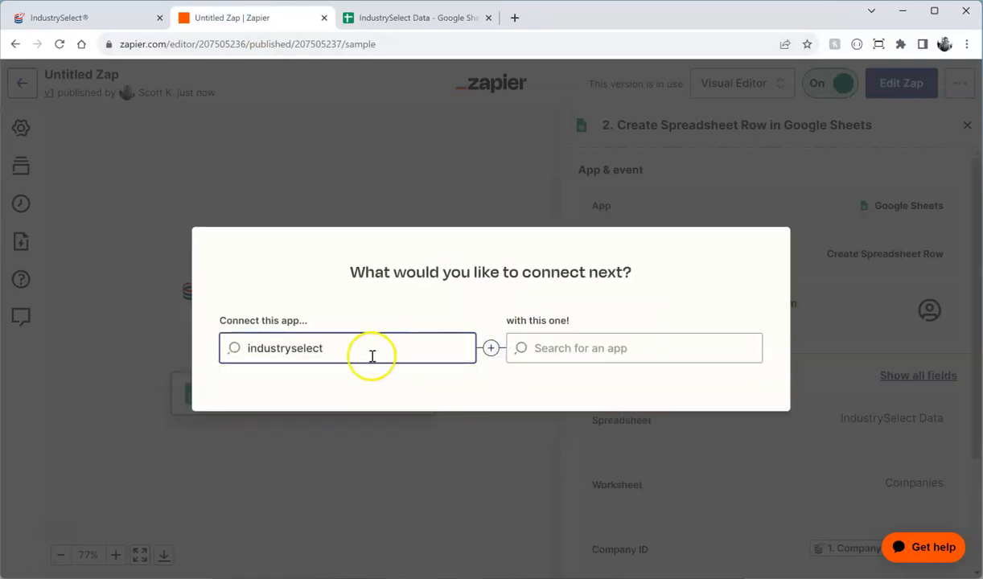
pyautogui.click(316, 385)
pyautogui.click(582, 351)
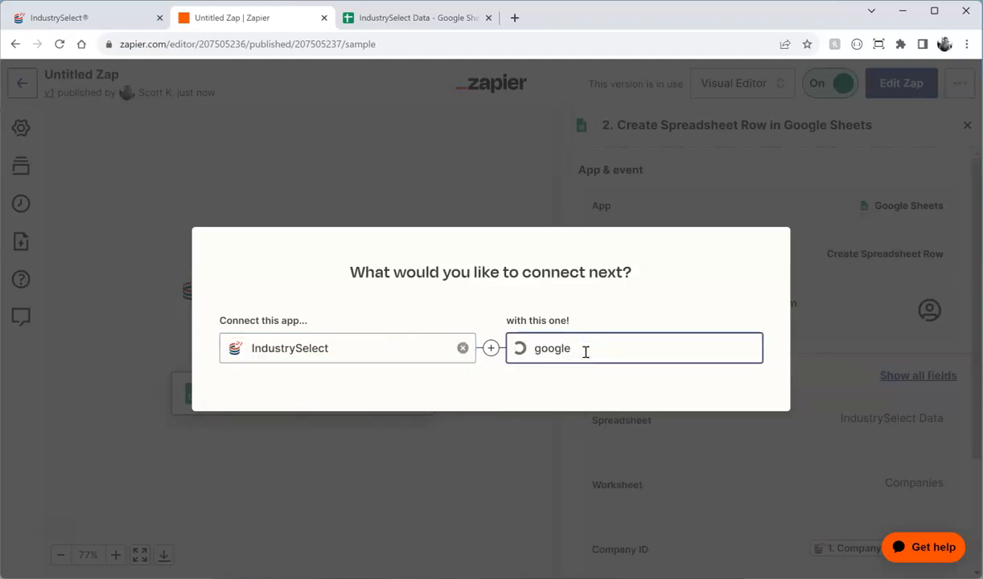
pyautogui.click(582, 387)
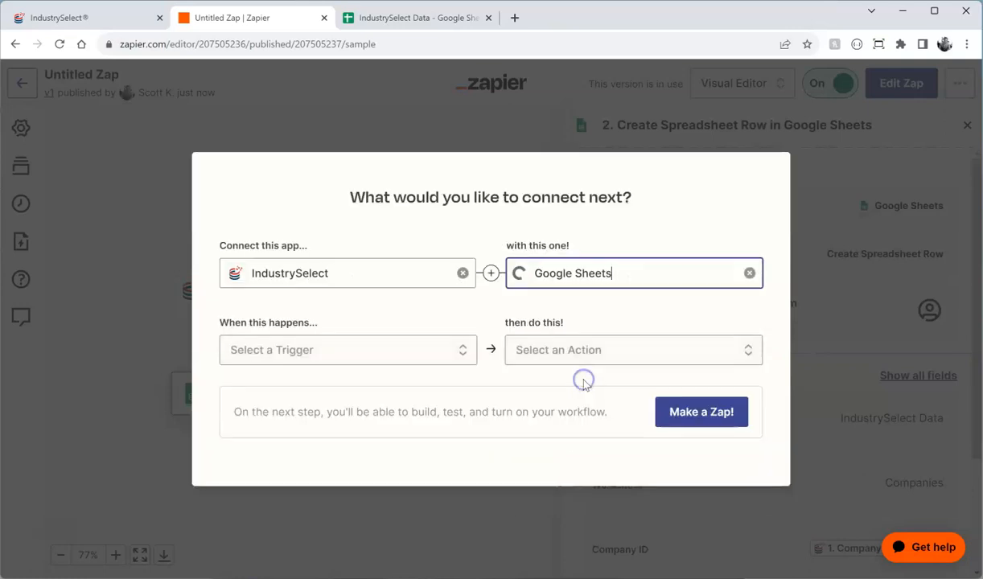
# Step: Choose the Send Contact Profile trigger and Create Spreadsheet Row action, then build the Zap
pyautogui.click(435, 349)
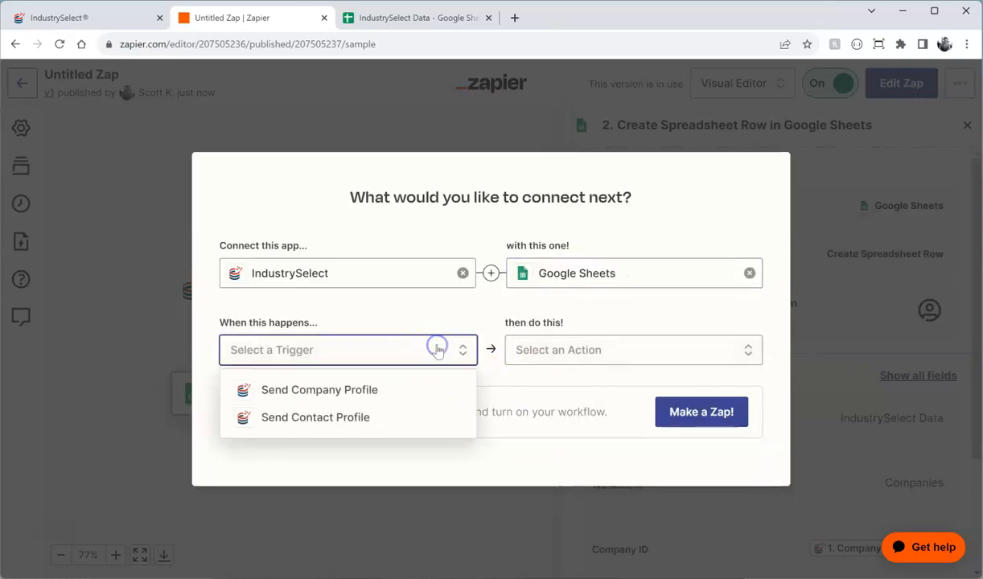
pyautogui.click(358, 417)
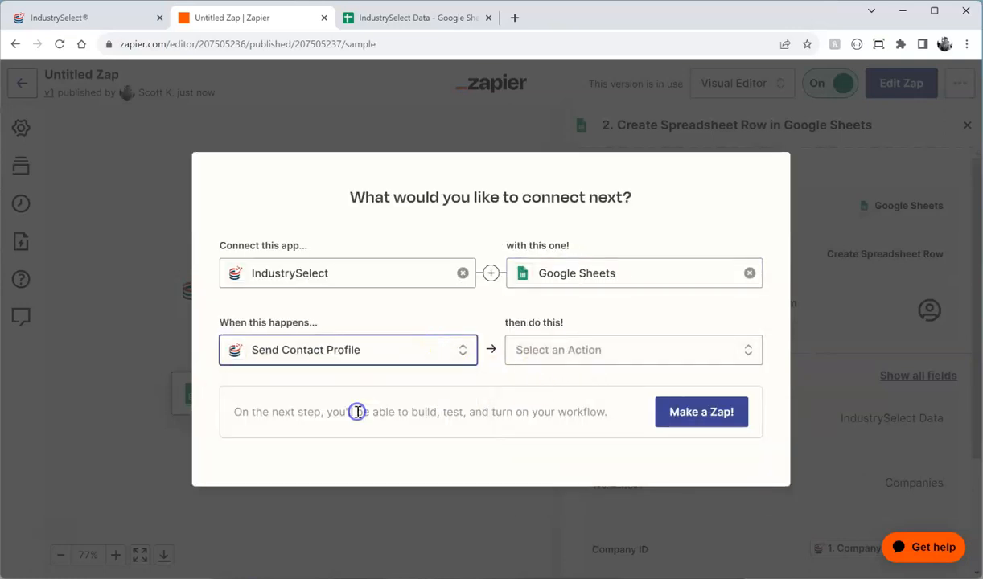
pyautogui.click(617, 358)
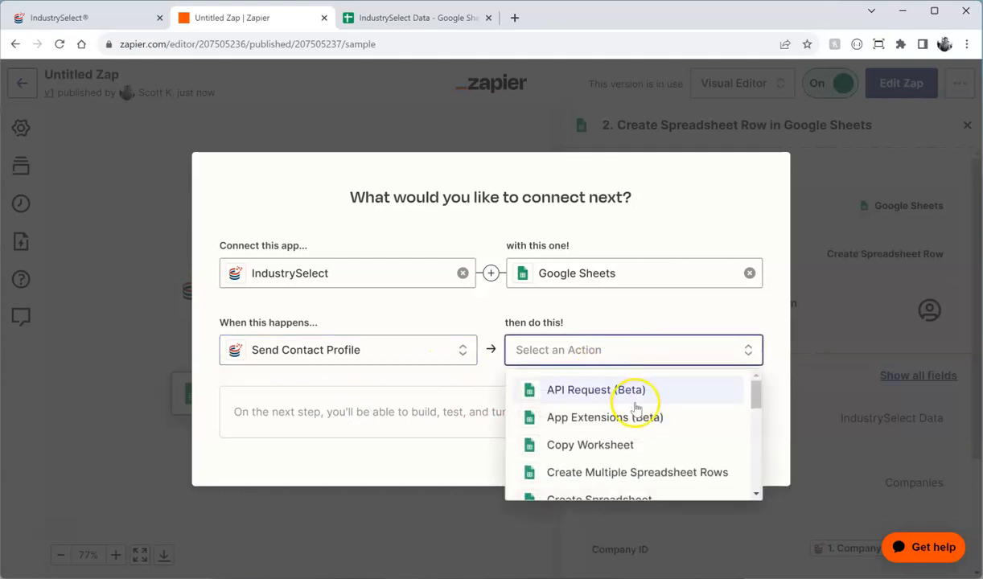
pyautogui.scroll(-1, 633, 405)
pyautogui.scroll(-1, 633, 406)
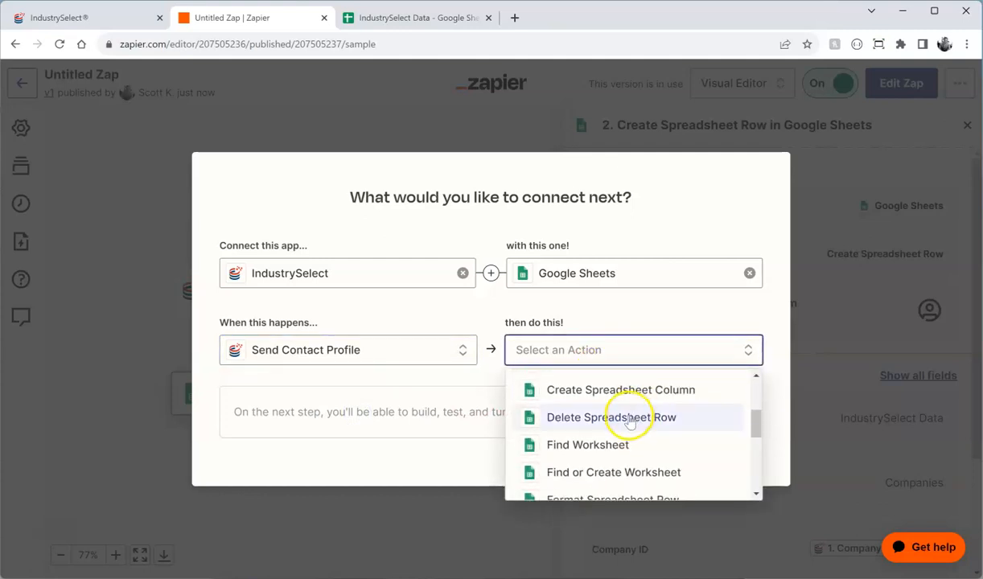
pyautogui.moveTo(753, 426)
pyautogui.mouseDown()
pyautogui.moveTo(758, 402)
pyautogui.moveTo(761, 442)
pyautogui.mouseUp()
pyautogui.click(612, 431)
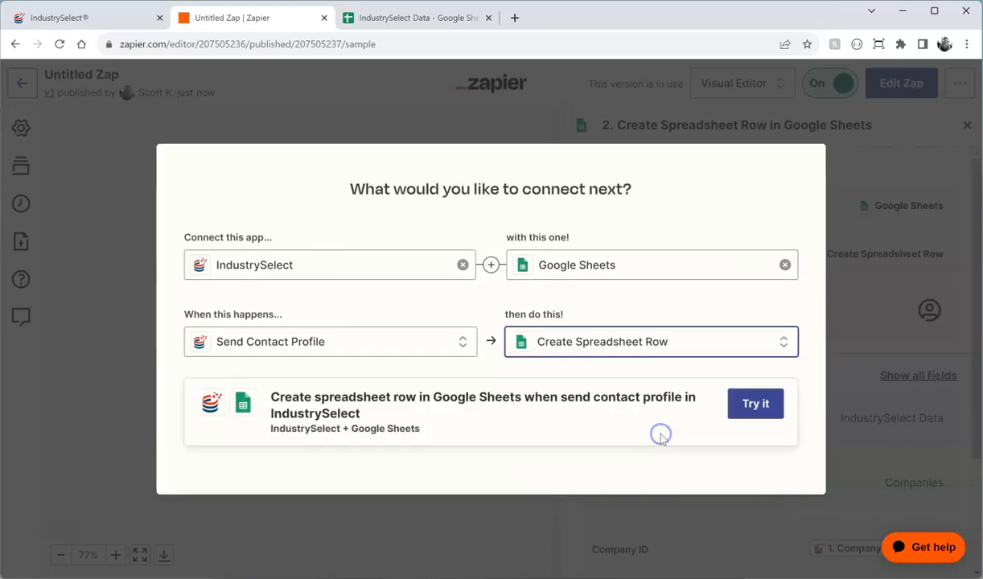
pyautogui.click(753, 405)
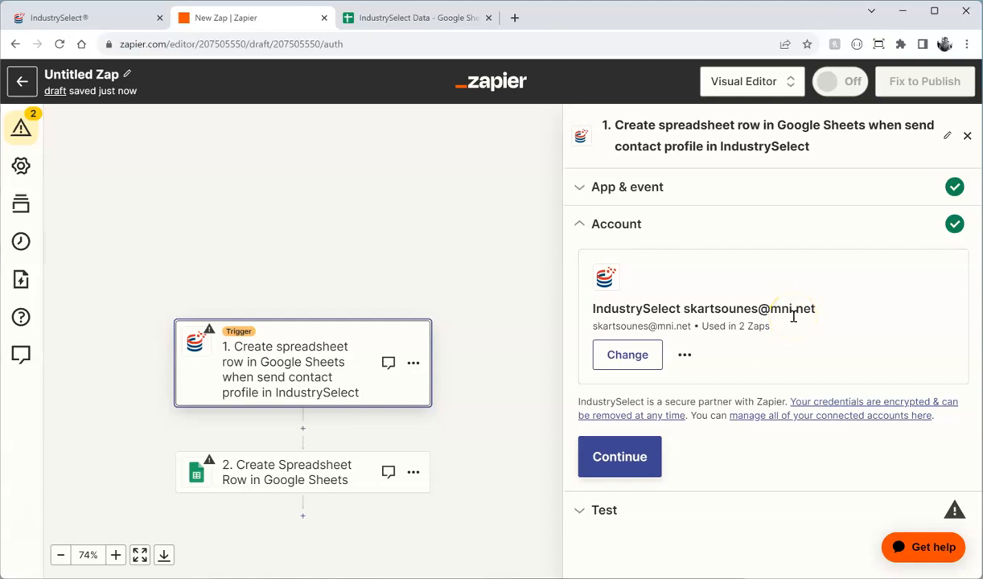
# Step: Keep the connected IndustrySelect account and test the trigger to fetch the sample Apache Stainless contact
pyautogui.click(650, 455)
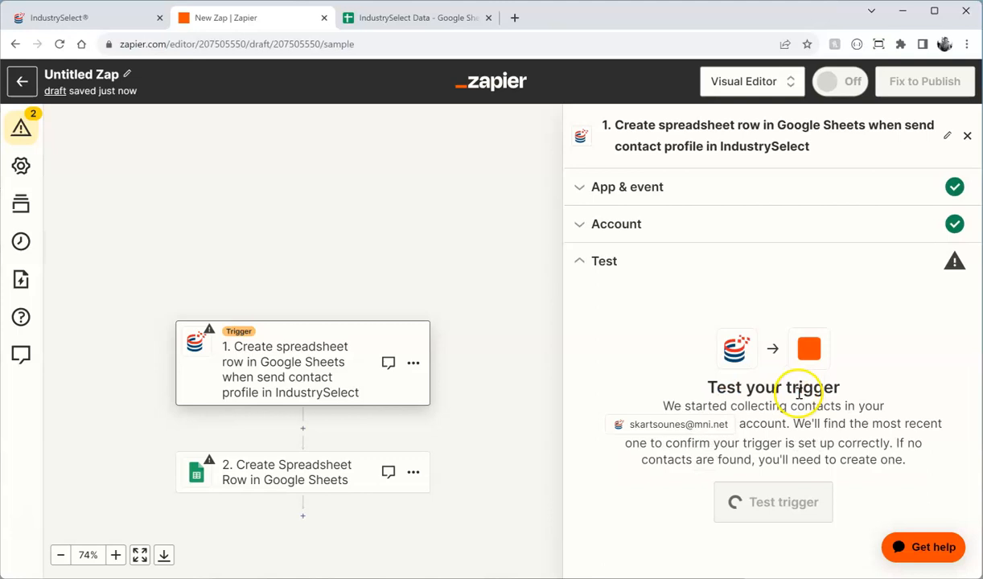
pyautogui.click(757, 500)
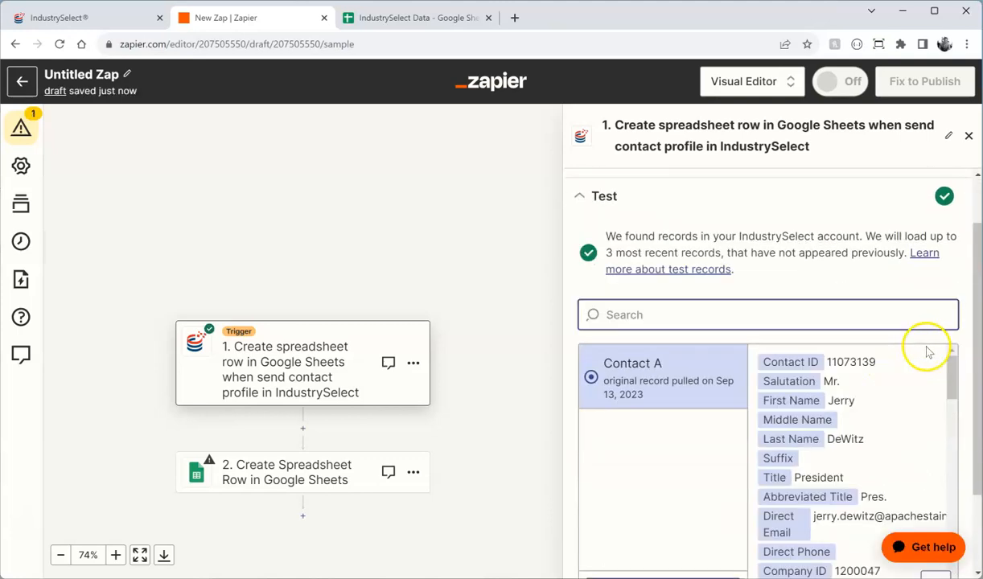
pyautogui.scroll(-2, 928, 351)
pyautogui.moveTo(953, 267)
pyautogui.mouseDown()
pyautogui.moveTo(959, 466)
pyautogui.moveTo(948, 331)
pyautogui.moveTo(955, 259)
pyautogui.mouseUp()
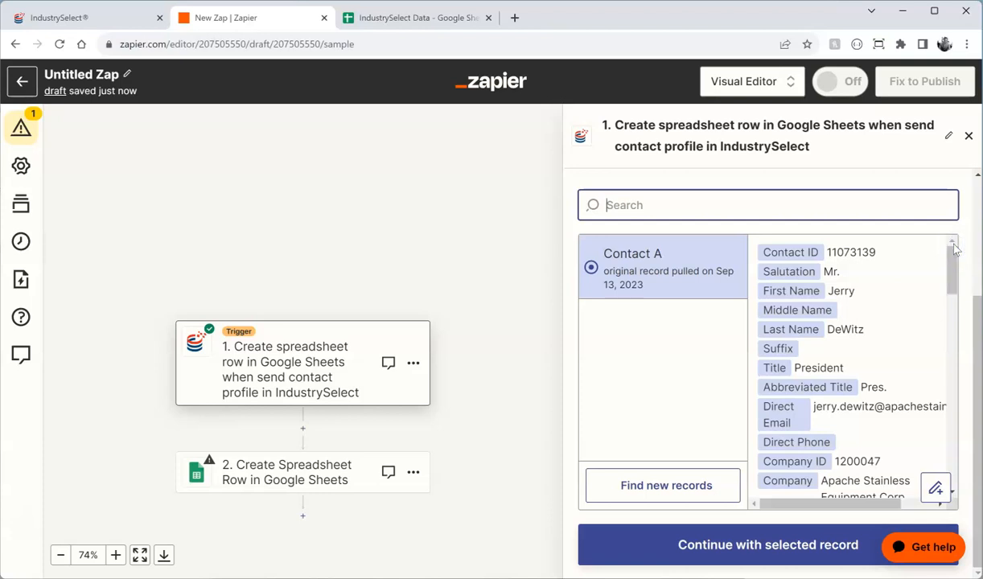
pyautogui.scroll(-3, 829, 440)
# Step: Continue with the sample contact and connect a Google Sheets account to the action
pyautogui.click(765, 555)
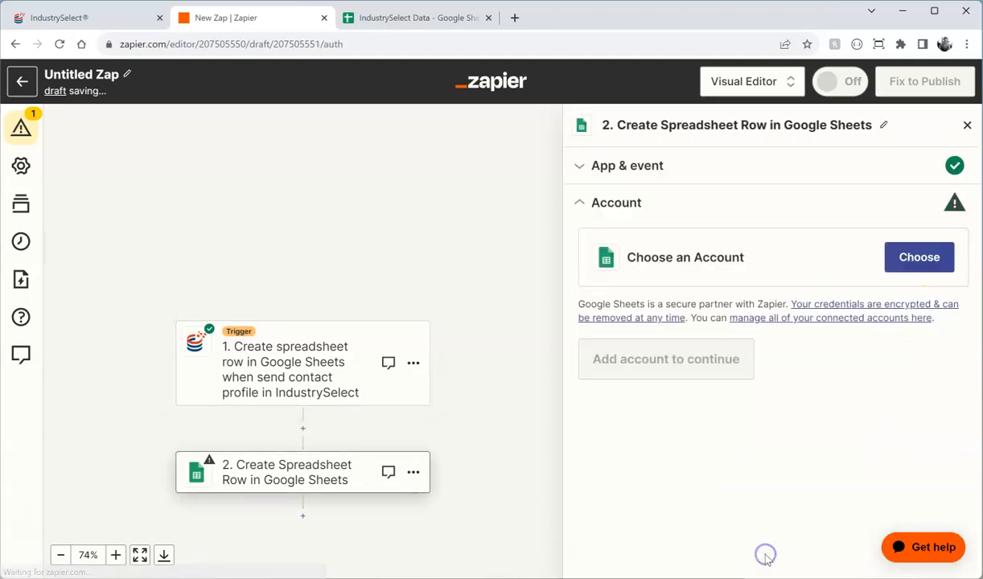
pyautogui.click(839, 258)
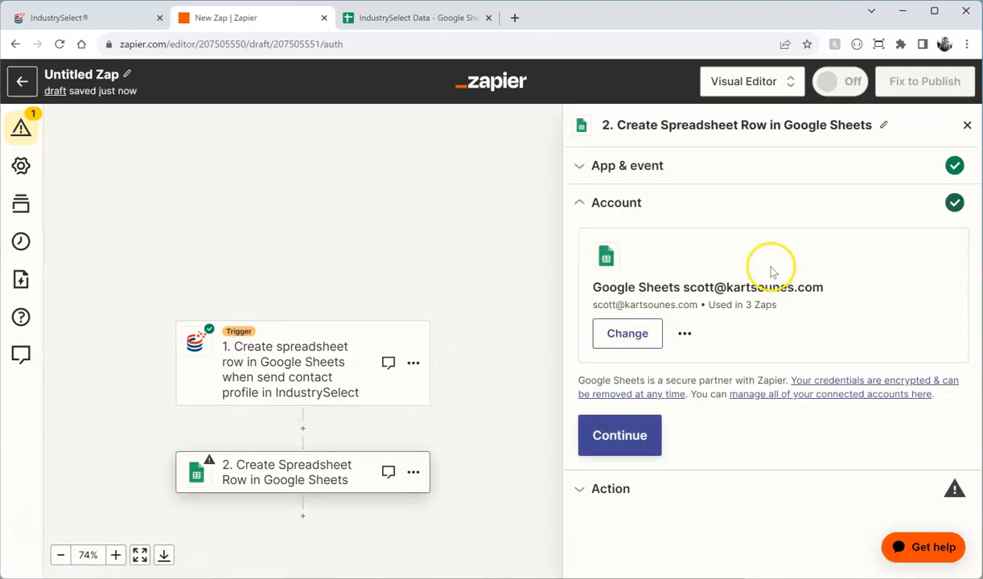
pyautogui.click(595, 436)
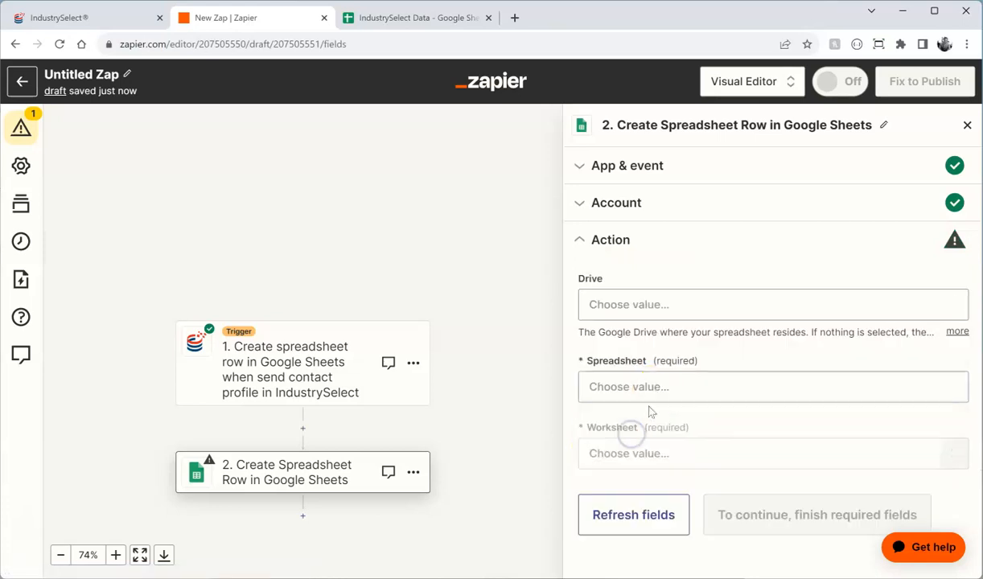
# Step: Target the IndustrySelect Data spreadsheet's Contacts worksheet and check its column headers in Sheets
pyautogui.click(820, 389)
pyautogui.click(649, 500)
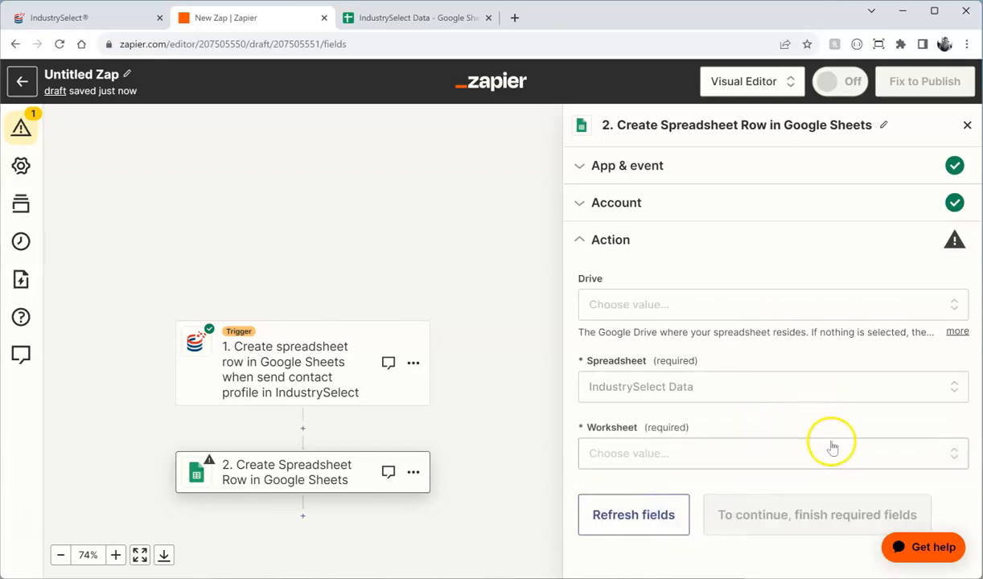
pyautogui.click(828, 446)
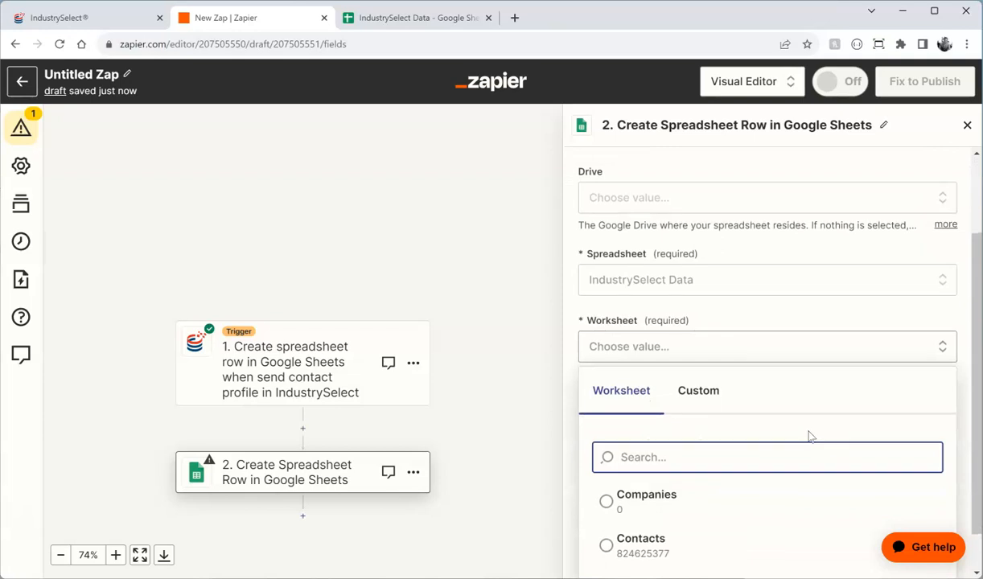
pyautogui.click(670, 490)
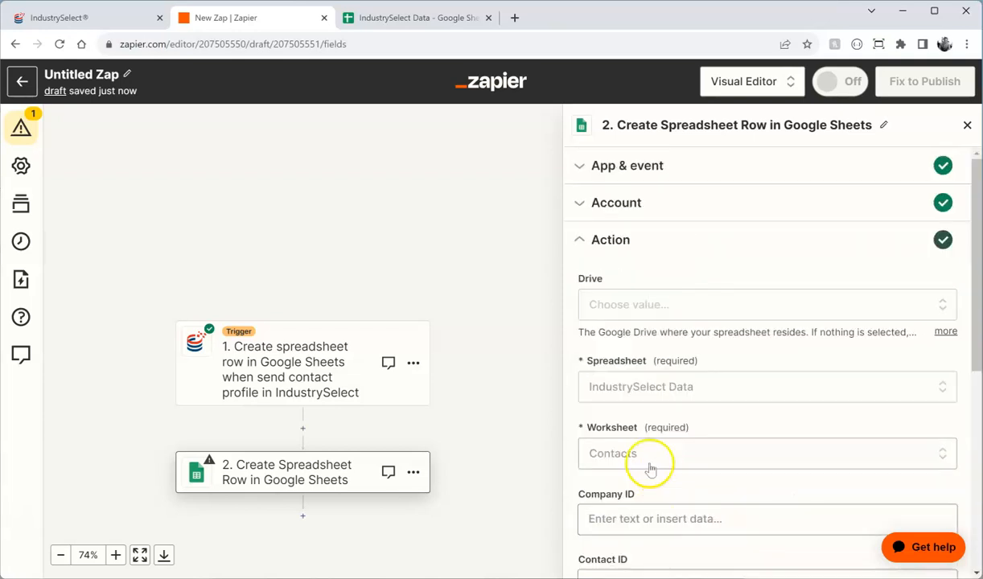
pyautogui.scroll(-3, 708, 443)
pyautogui.scroll(-2, 711, 378)
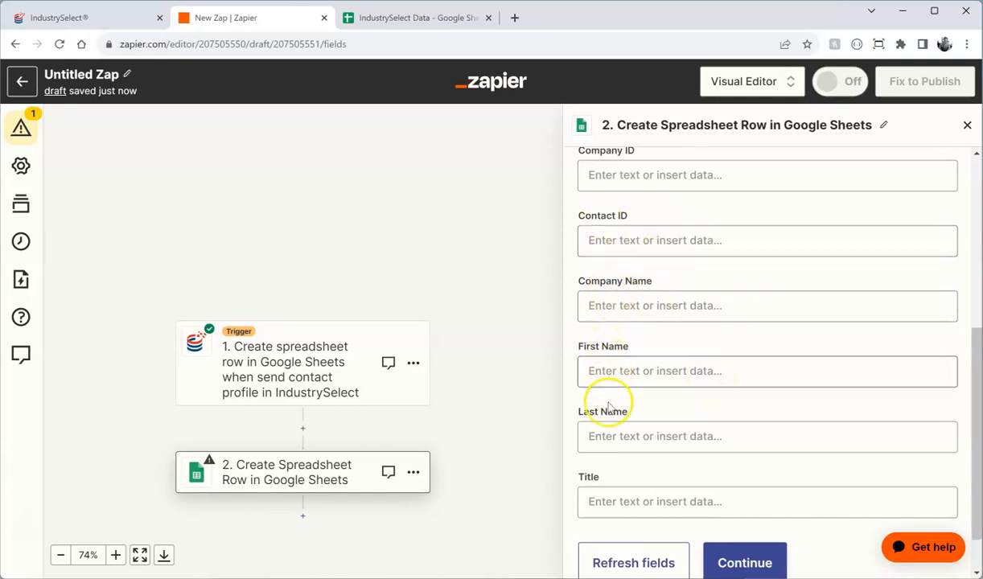
pyautogui.click(450, 19)
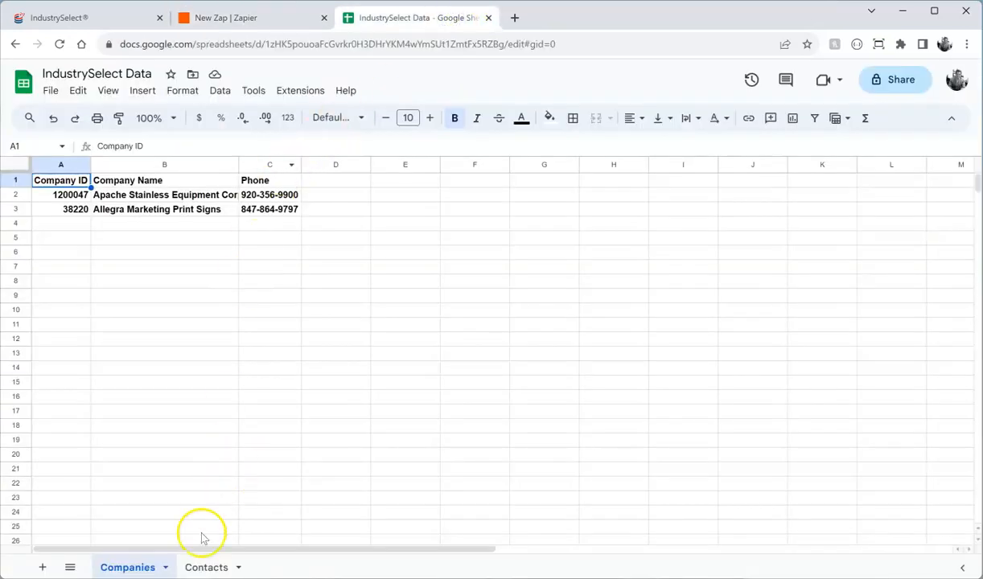
pyautogui.click(206, 567)
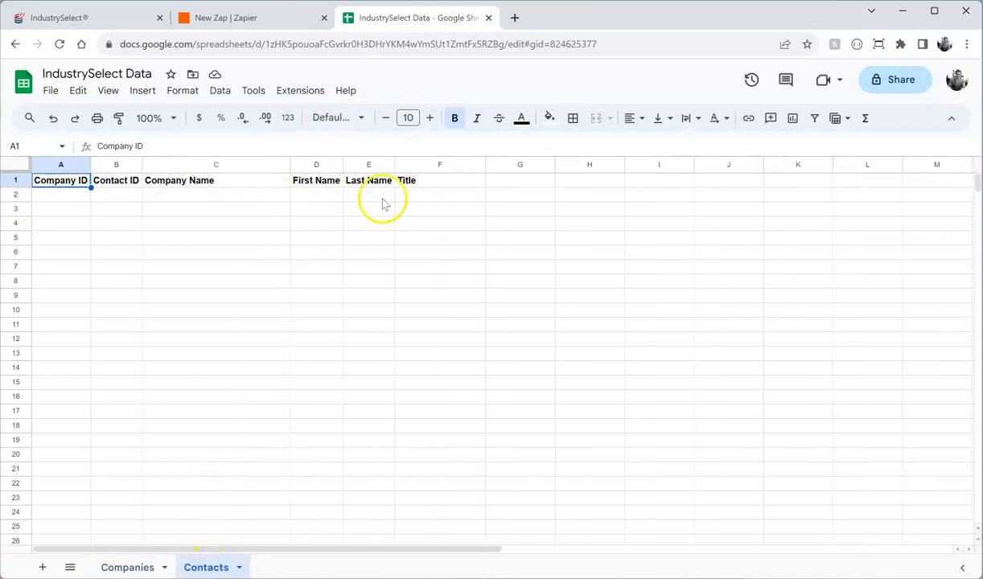
# Step: Map the Company ID and Contact ID fields to the trigger's company ID and contact ID
pyautogui.click(283, 19)
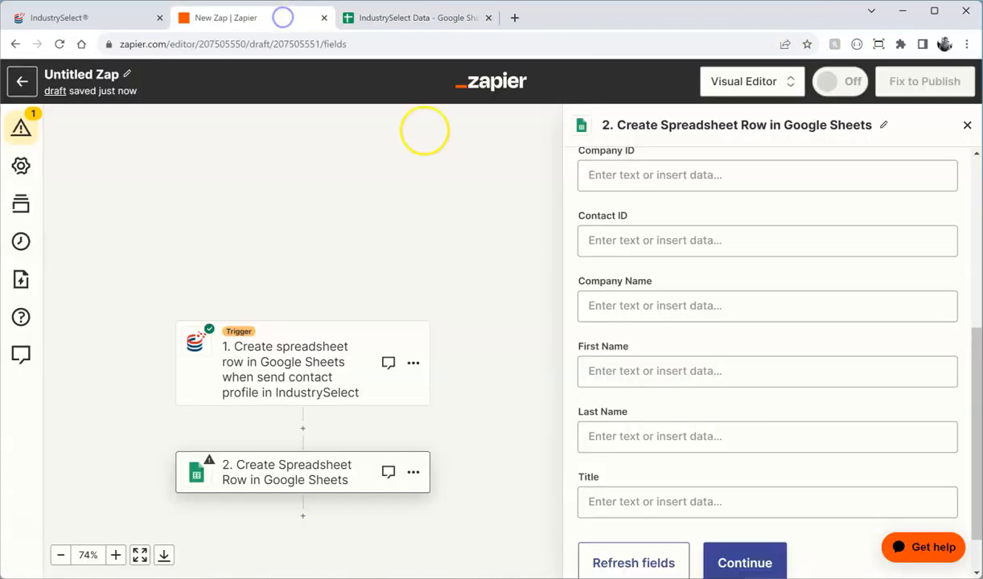
pyautogui.click(628, 180)
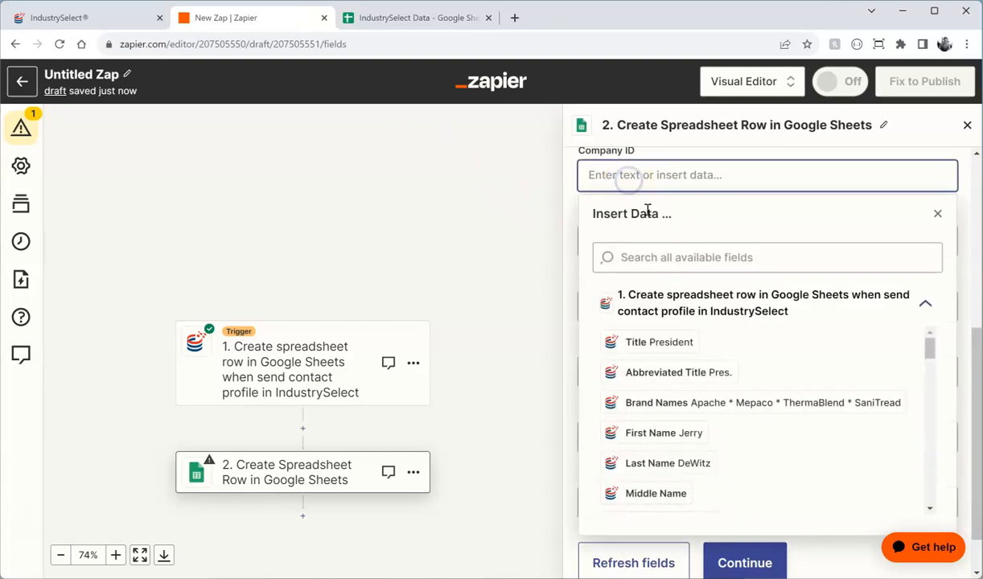
pyautogui.click(660, 255)
pyautogui.write('company id')
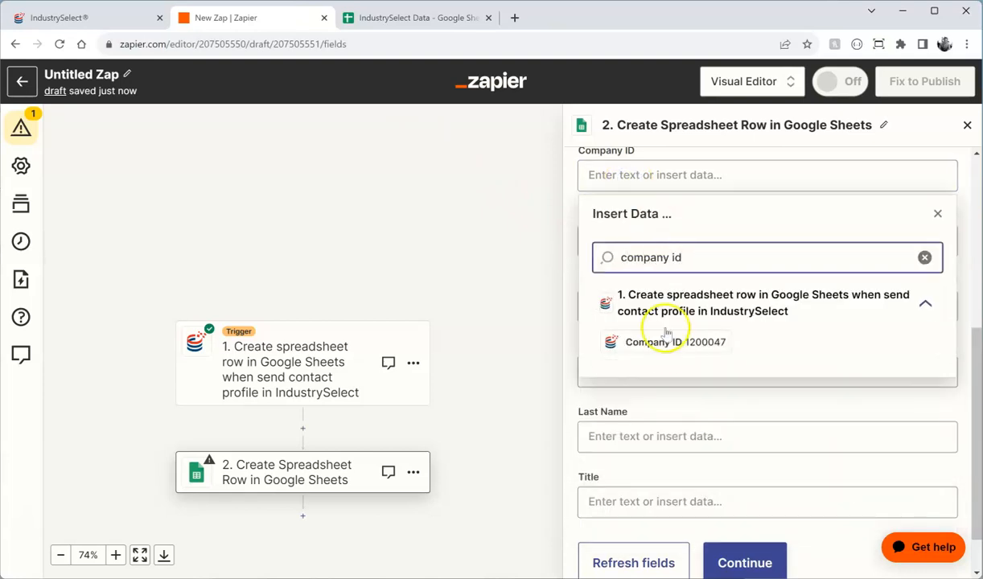
pyautogui.click(668, 339)
pyautogui.click(938, 212)
pyautogui.click(731, 228)
pyautogui.write('c')
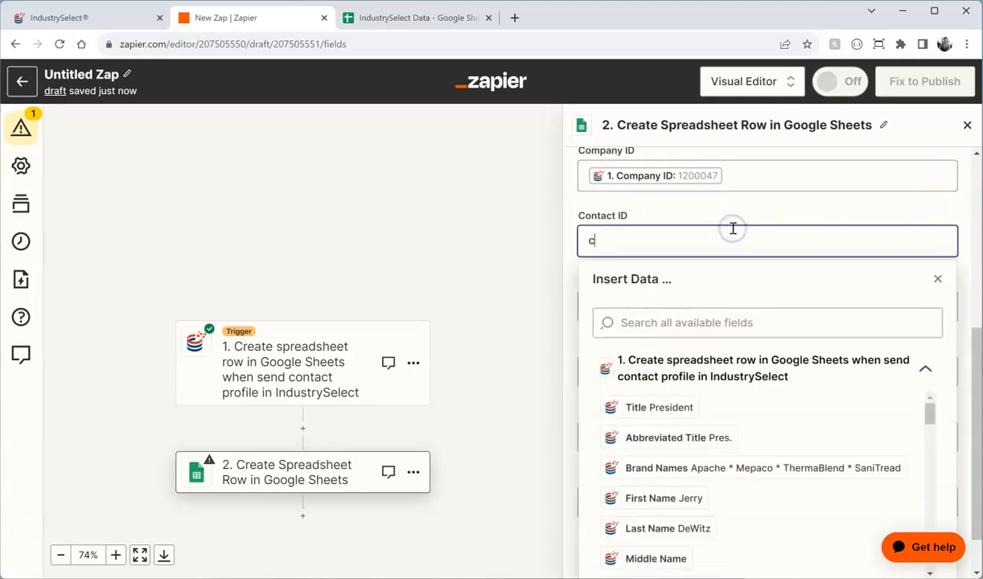
pyautogui.click(690, 324)
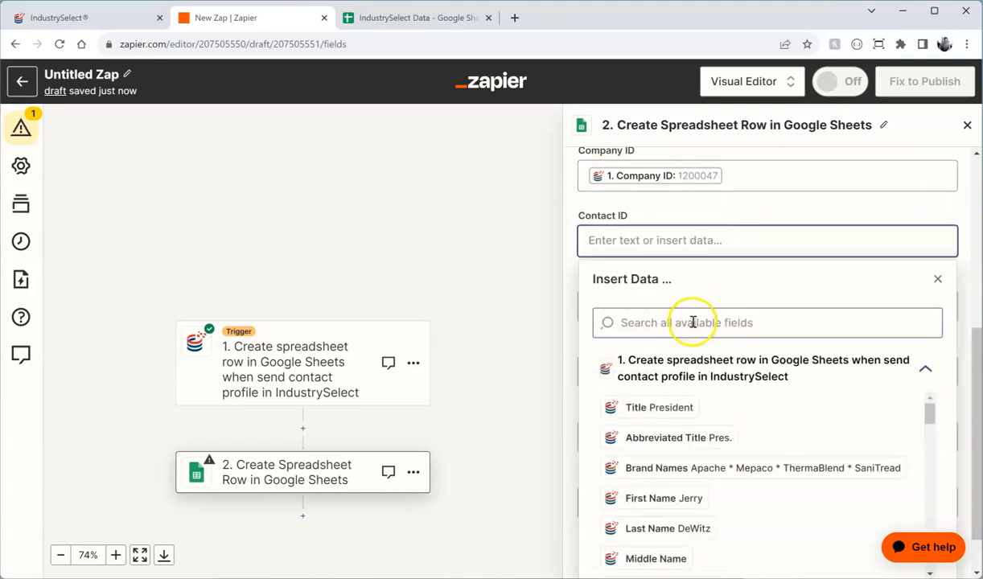
pyautogui.write('contact id')
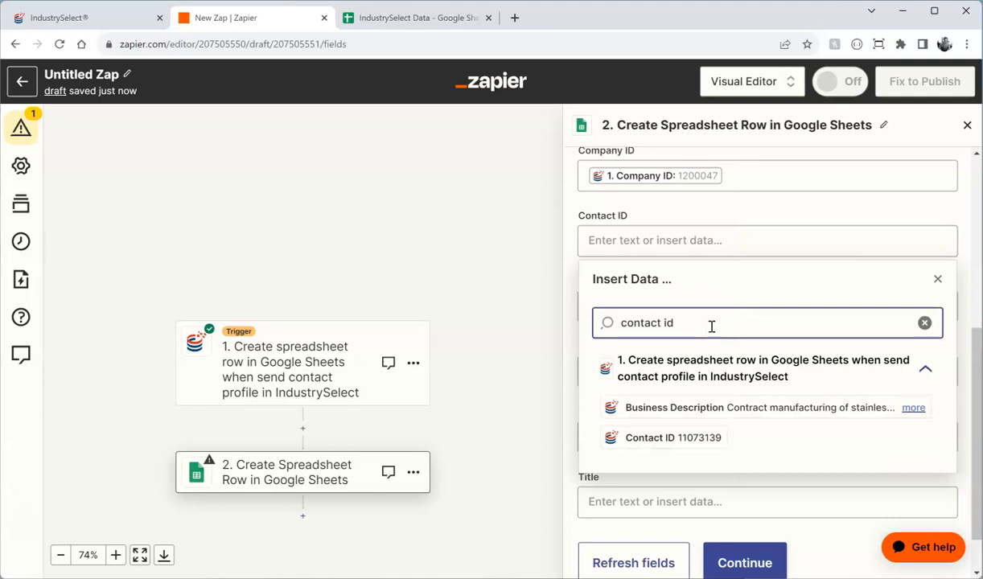
pyautogui.click(651, 437)
pyautogui.click(937, 279)
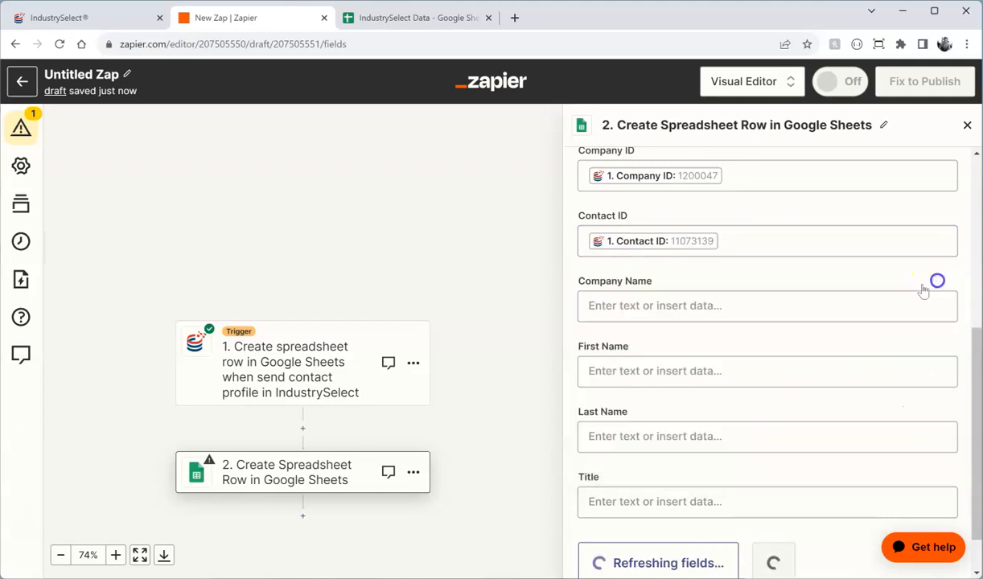
# Step: Map Company Name and First Name to the contact's company name and first name
pyautogui.click(684, 312)
pyautogui.click(697, 388)
pyautogui.write('company')
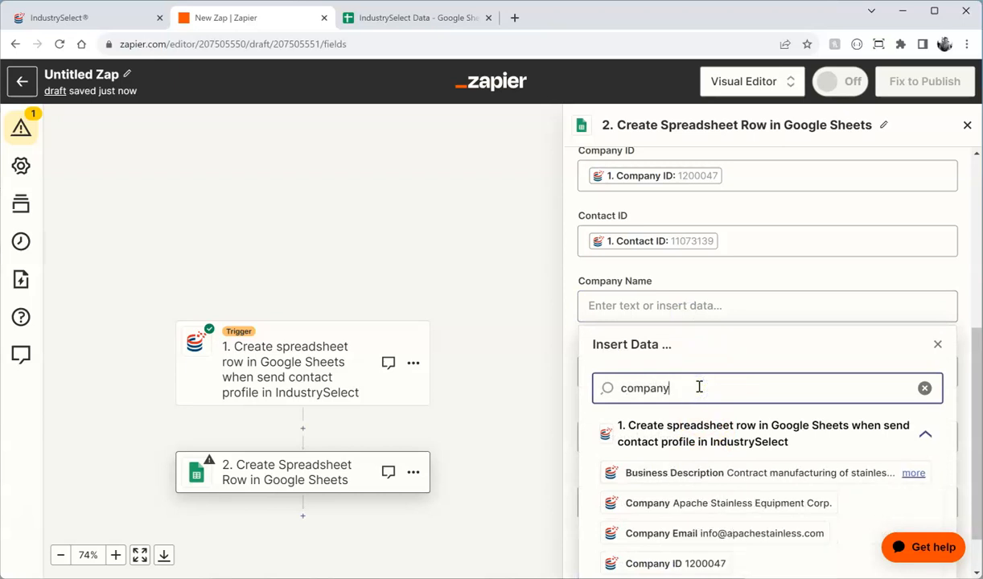
pyautogui.click(697, 503)
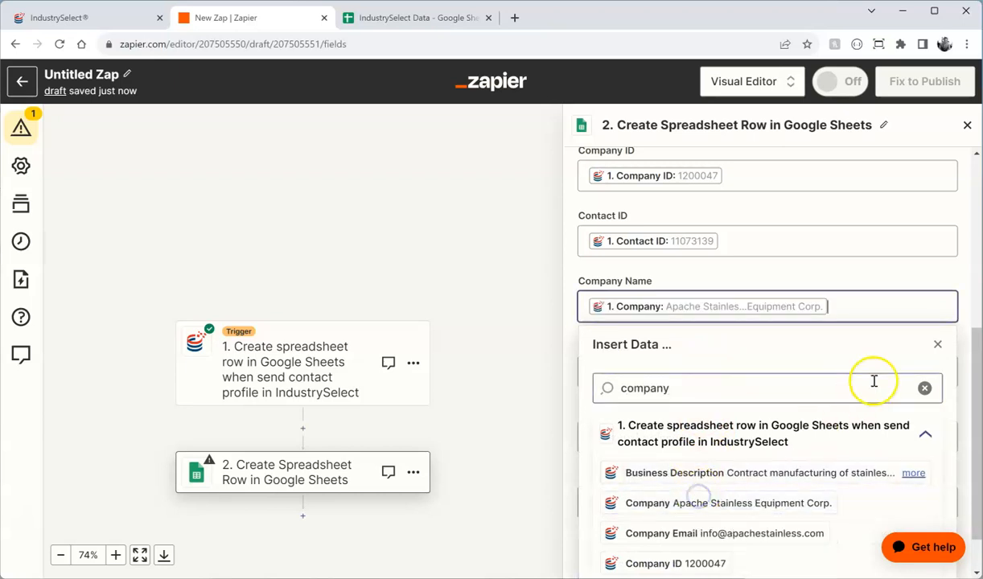
pyautogui.click(937, 344)
pyautogui.scroll(-1, 687, 338)
pyautogui.click(680, 317)
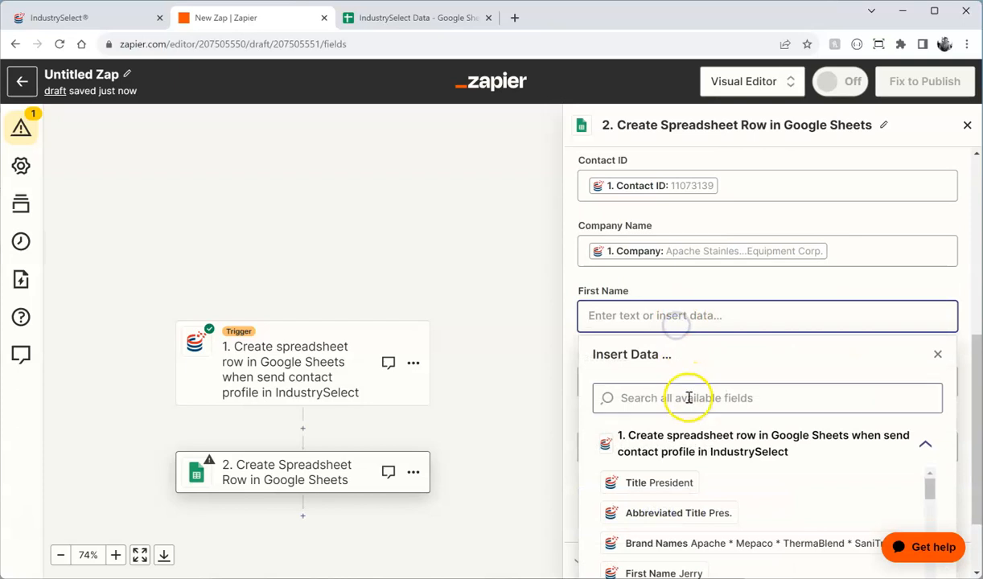
pyautogui.scroll(-1, 687, 398)
pyautogui.click(678, 503)
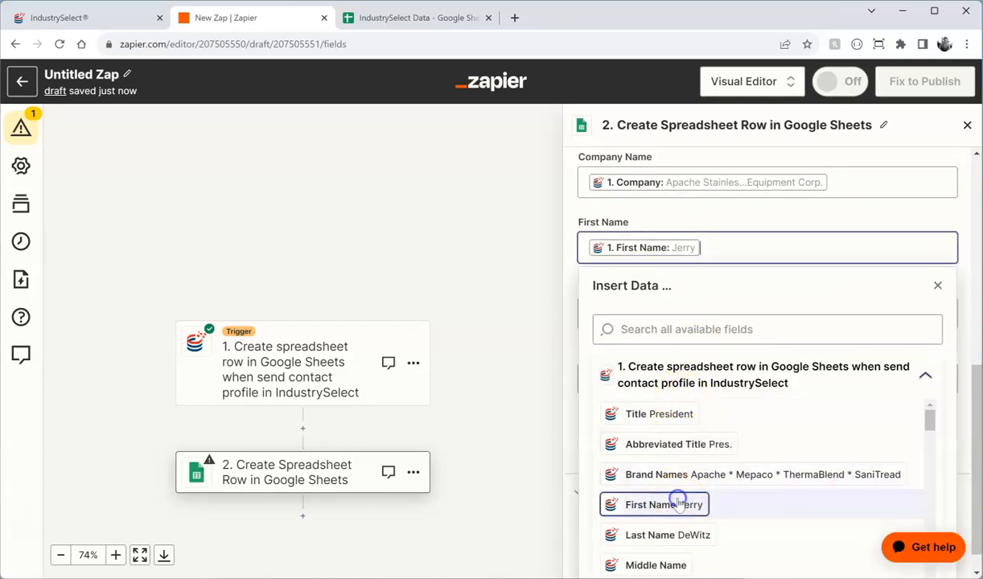
pyautogui.click(937, 284)
# Step: Map Last Name and Title, delete the duplicate Title value, and finish the mapping
pyautogui.click(729, 378)
pyautogui.scroll(-1, 730, 381)
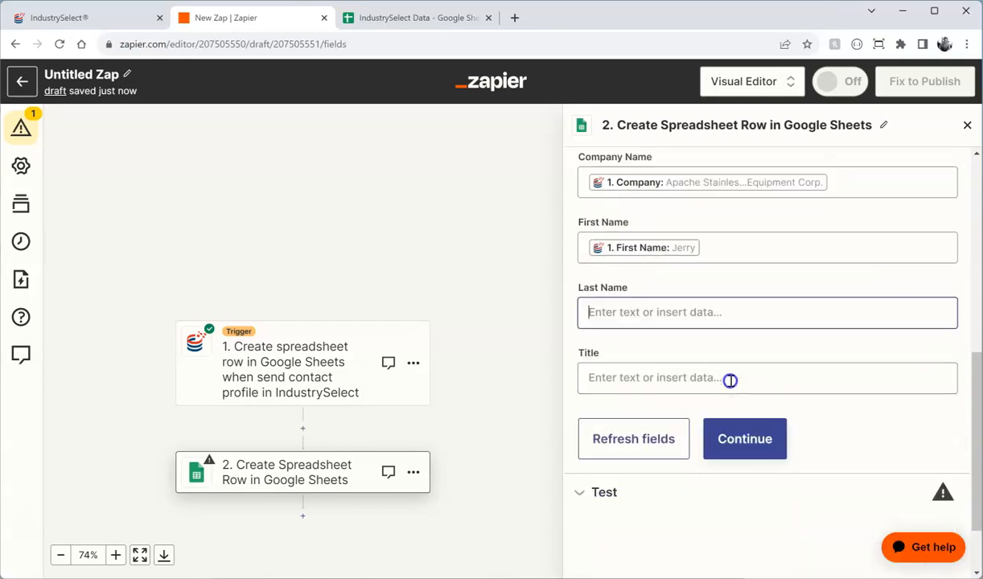
pyautogui.scroll(-1, 712, 466)
pyautogui.click(671, 531)
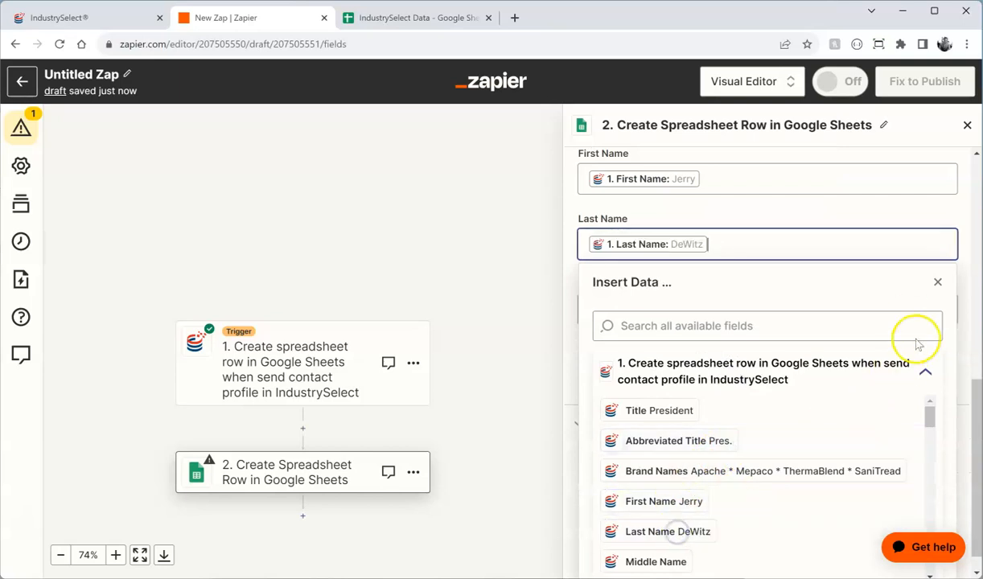
pyautogui.click(938, 283)
pyautogui.click(649, 444)
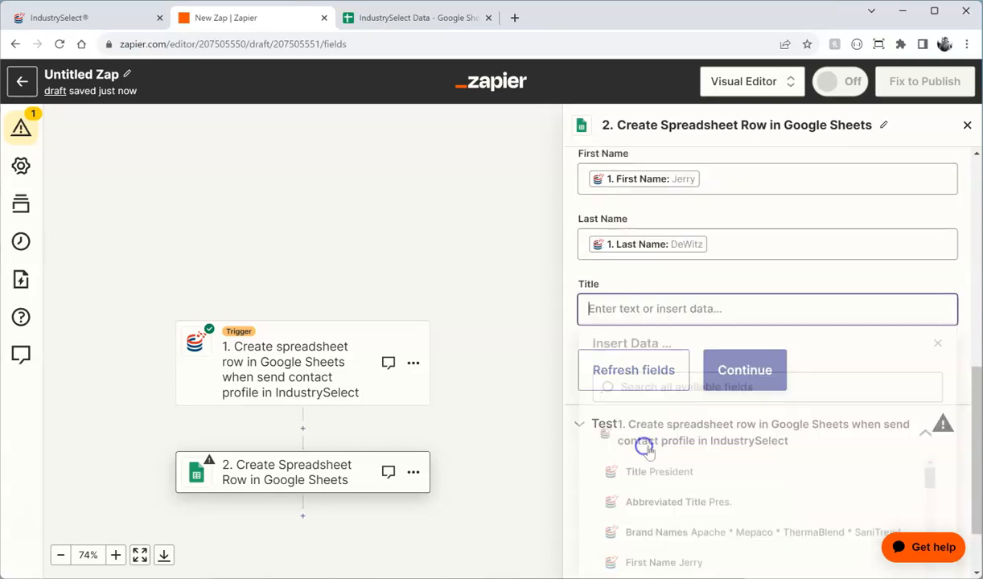
pyautogui.scroll(-1, 692, 449)
pyautogui.click(660, 385)
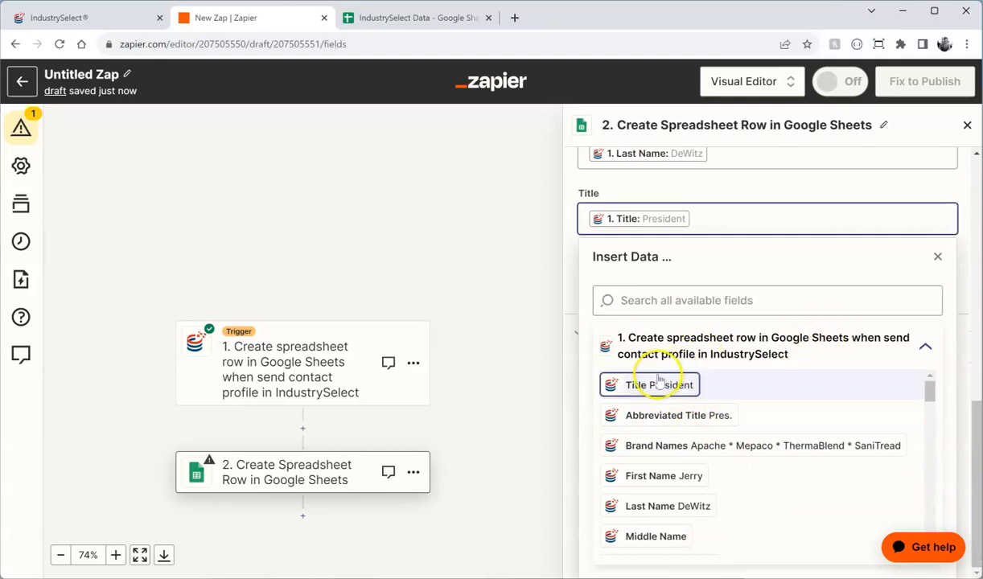
pyautogui.click(659, 383)
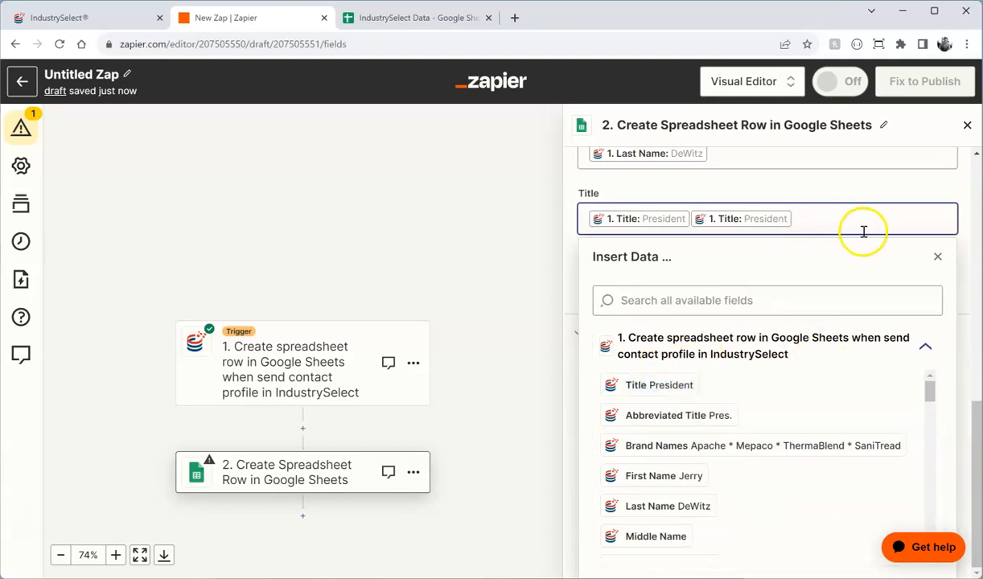
pyautogui.click(937, 255)
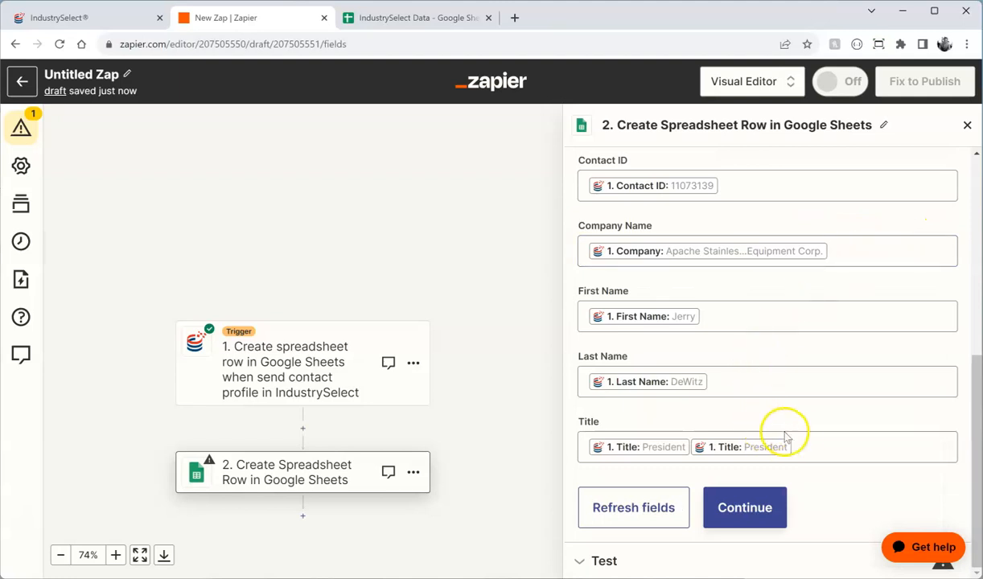
pyautogui.click(786, 437)
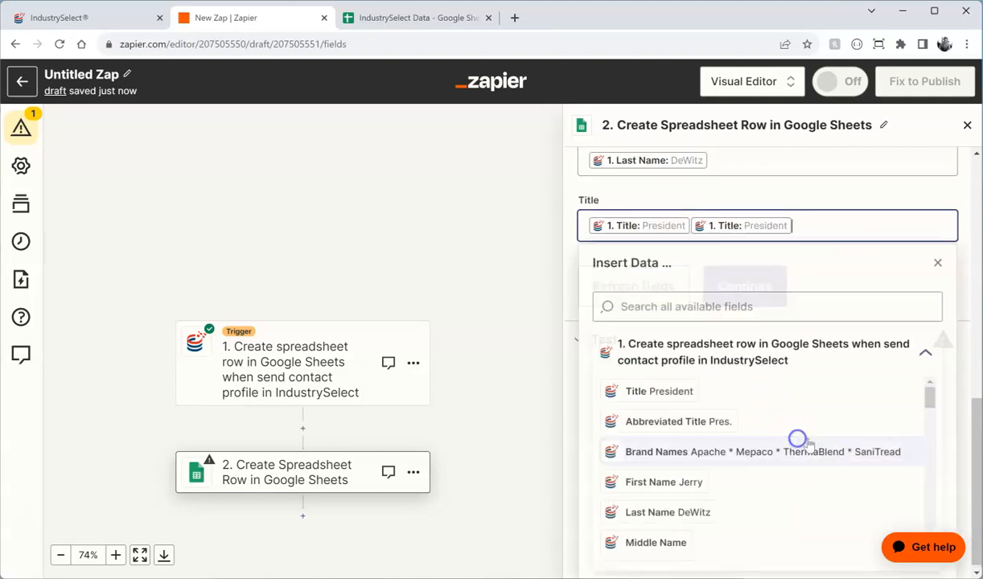
pyautogui.press('BackSpace')
pyautogui.click(807, 222)
pyautogui.click(937, 263)
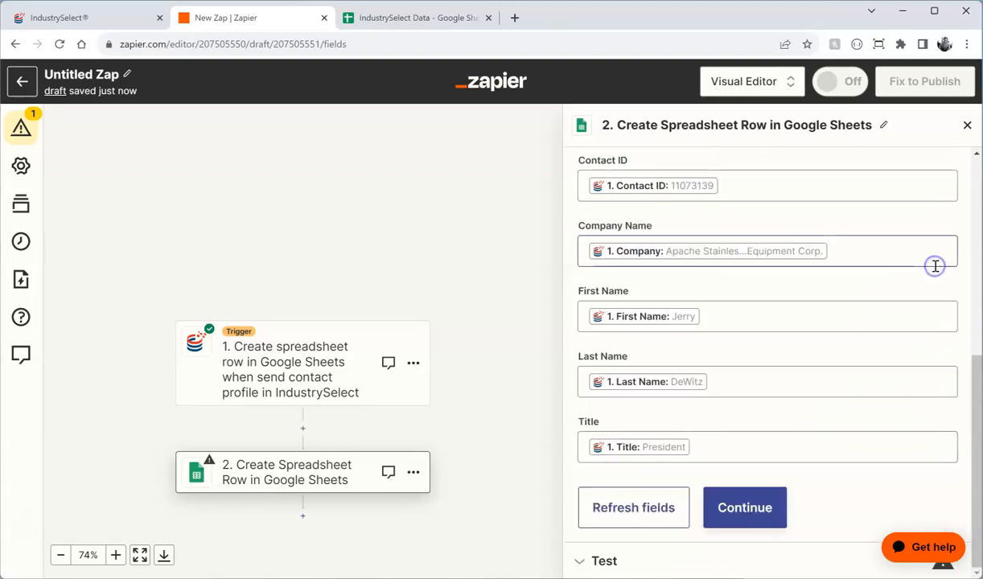
pyautogui.click(756, 507)
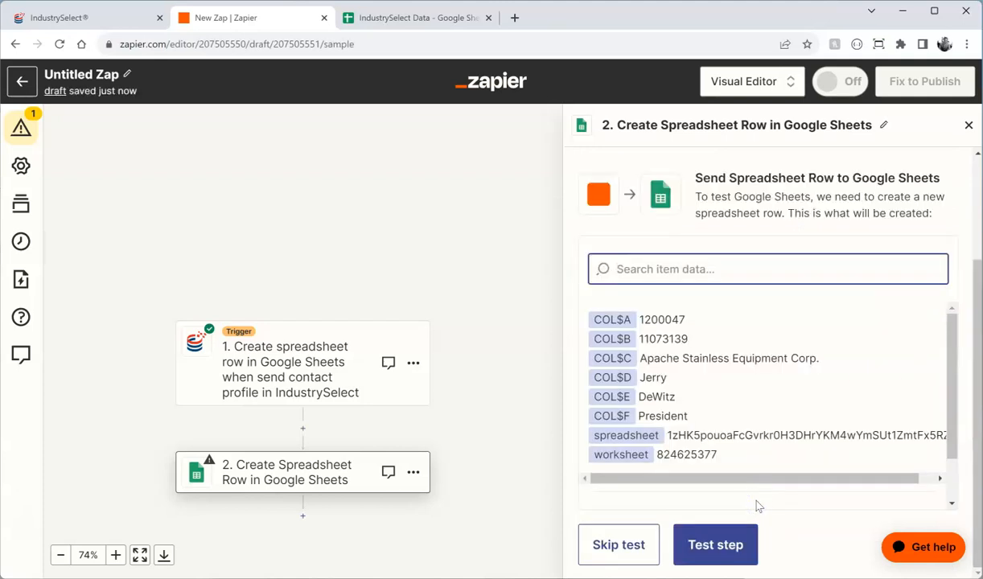
# Step: Send a test contact row and confirm it appears as row 2 of the Contacts sheet
pyautogui.scroll(-2, 759, 450)
pyautogui.click(724, 543)
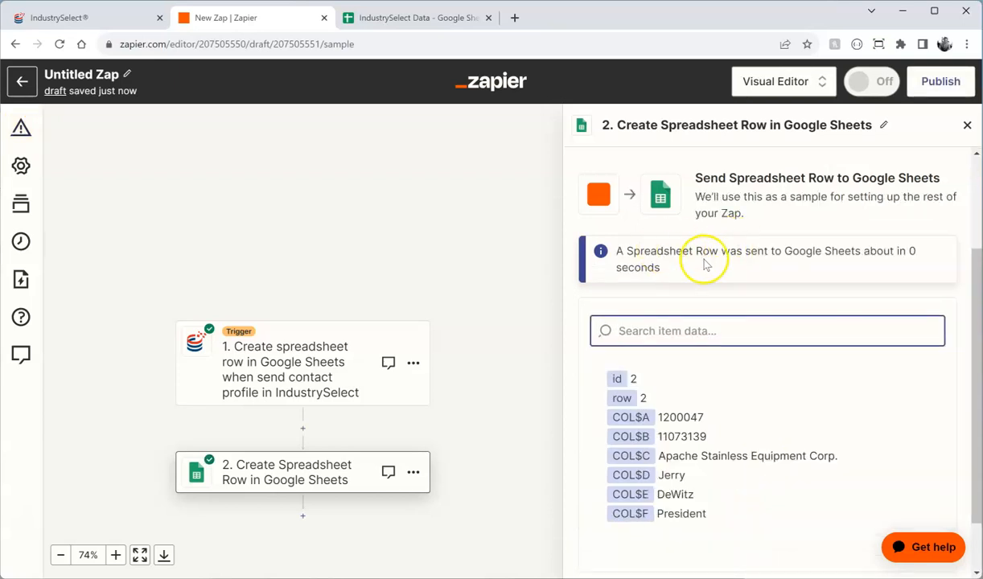
pyautogui.click(440, 18)
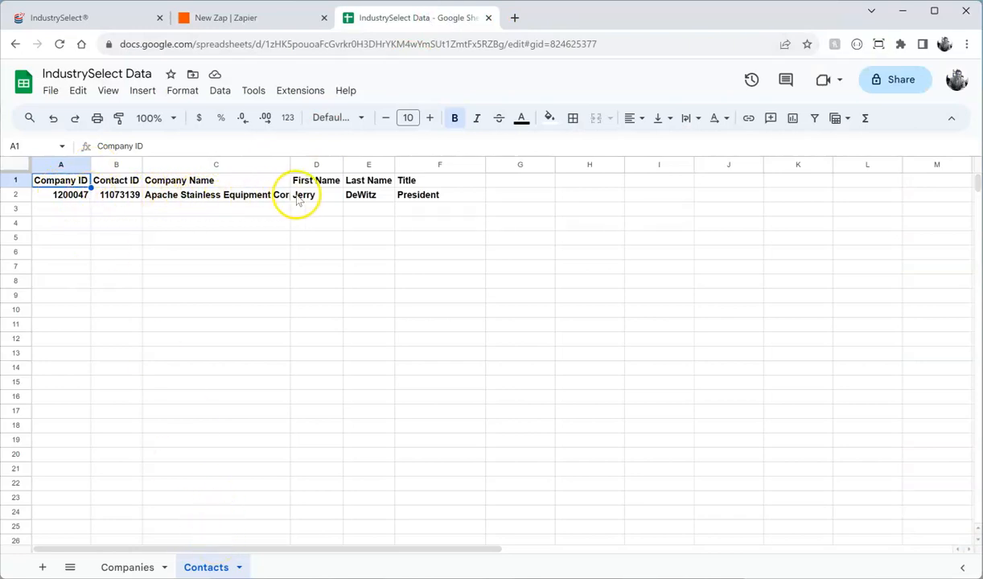
pyautogui.click(272, 21)
# Step: Publish the contact-profile Zap as v1 and return to the IndustrySelect 94-company list
pyautogui.scroll(-1, 757, 437)
pyautogui.click(724, 537)
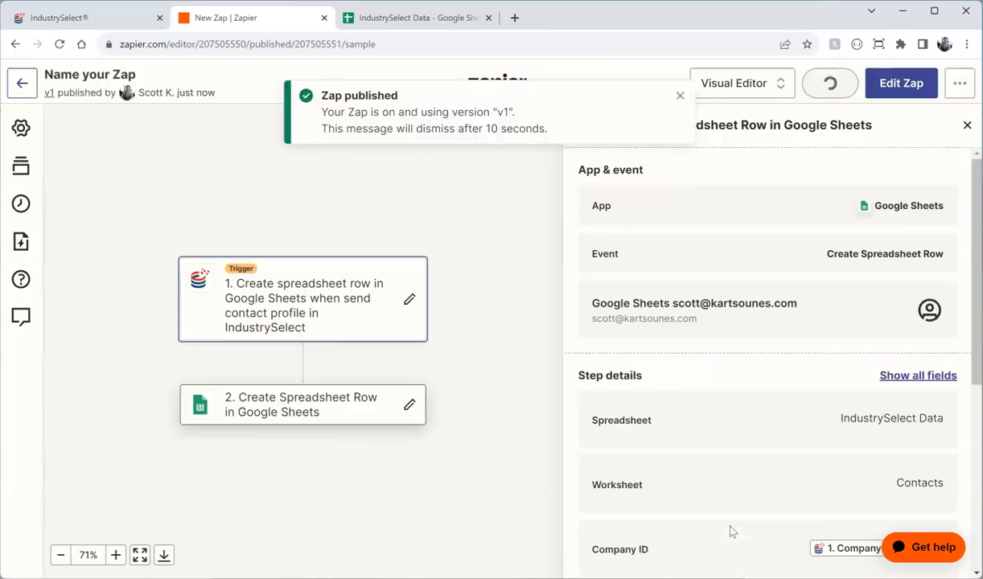
pyautogui.click(680, 95)
pyautogui.click(95, 18)
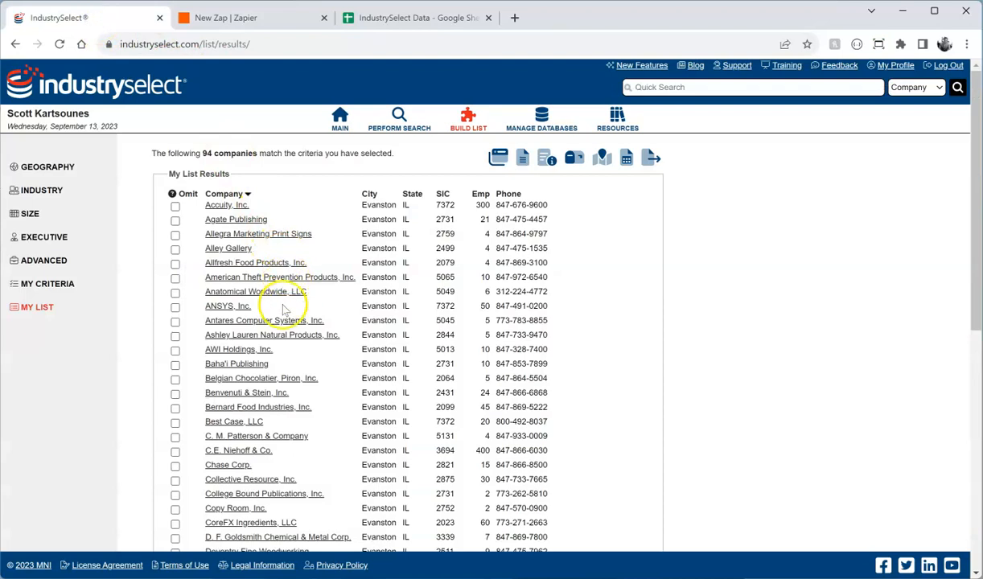
# Step: Send the Best Case, LLC Director, Marketing contact to Zapier and view row 3 in Contacts
pyautogui.click(238, 420)
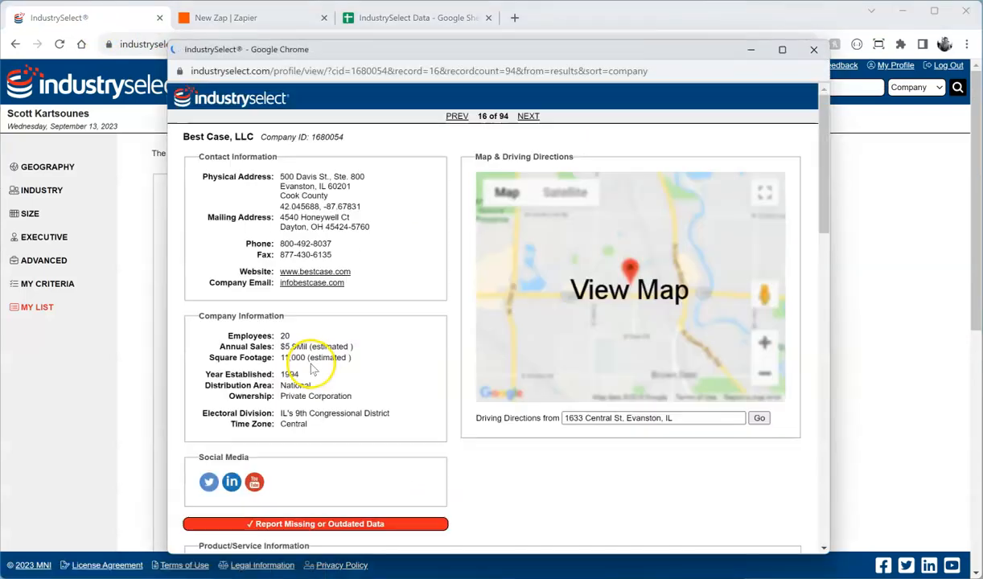
pyautogui.scroll(-3, 336, 306)
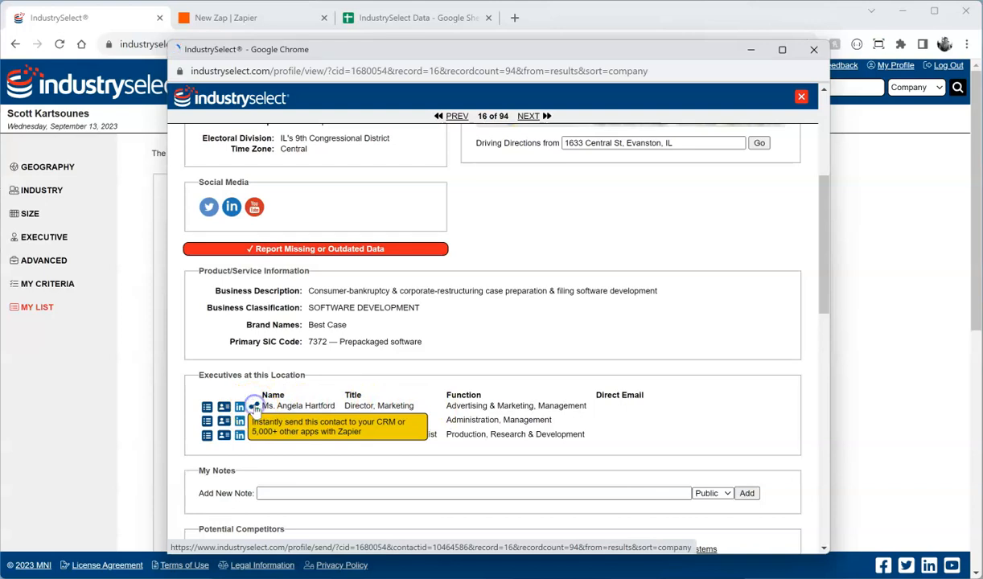
pyautogui.click(254, 408)
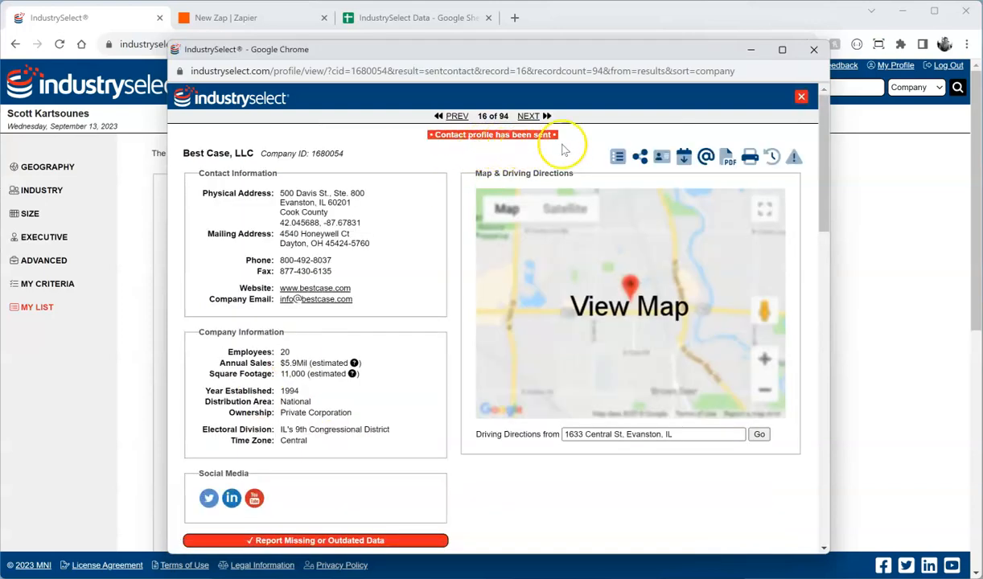
pyautogui.click(800, 97)
pyautogui.click(431, 16)
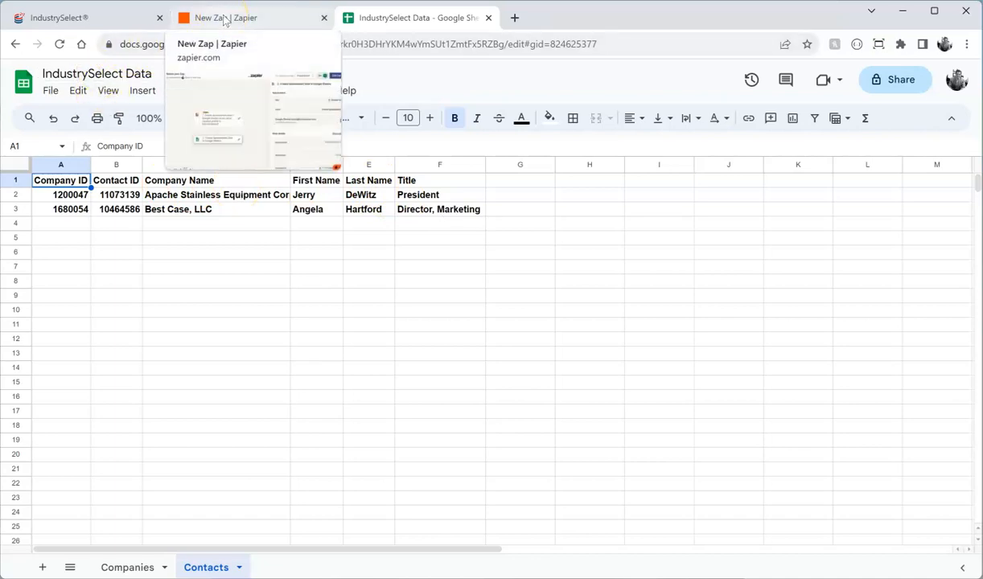
# Step: Leave the Zap editor for My Zaps and scan the list showing both IndustrySelect Zaps
pyautogui.click(225, 18)
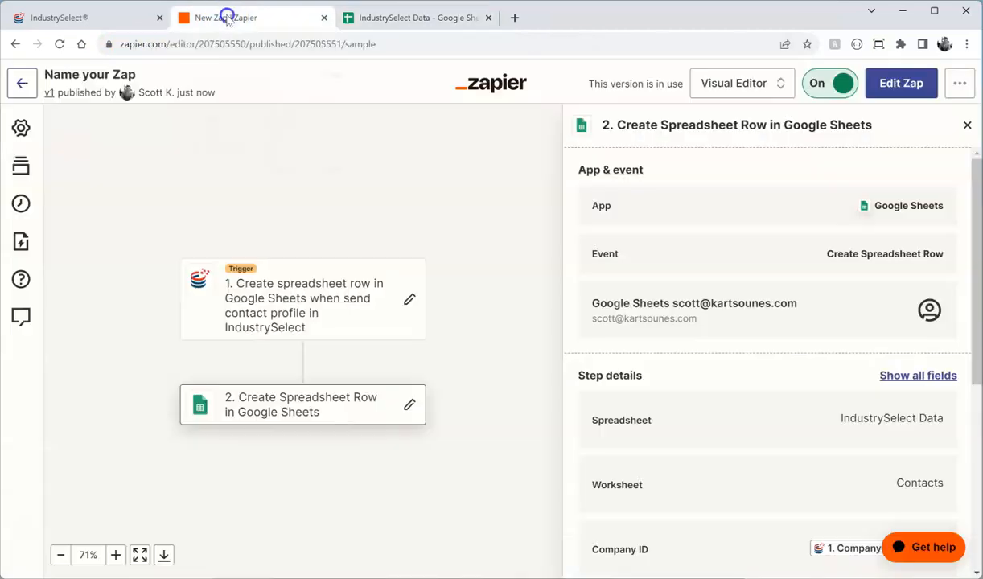
pyautogui.click(23, 84)
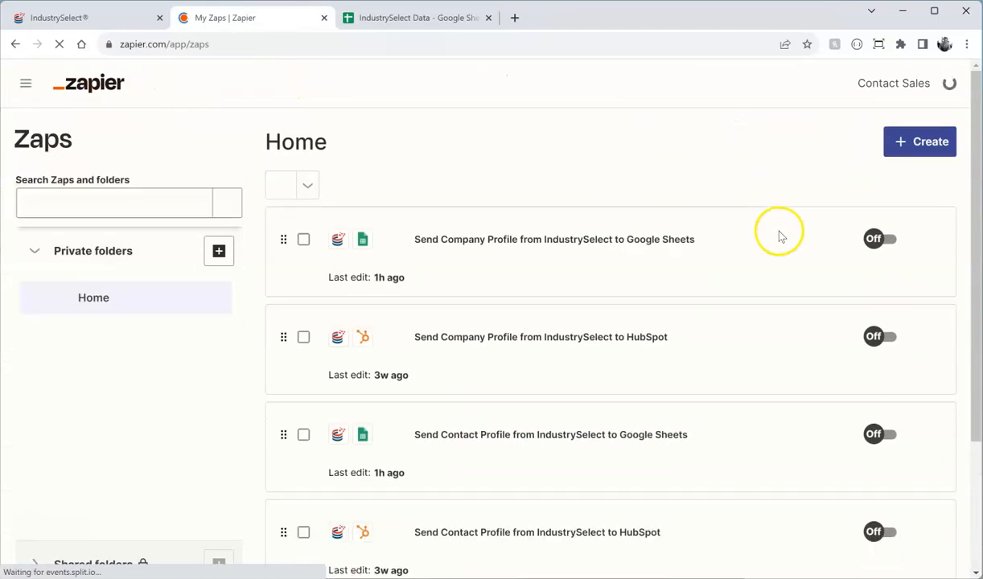
pyautogui.scroll(-3, 834, 241)
pyautogui.scroll(3, 834, 242)
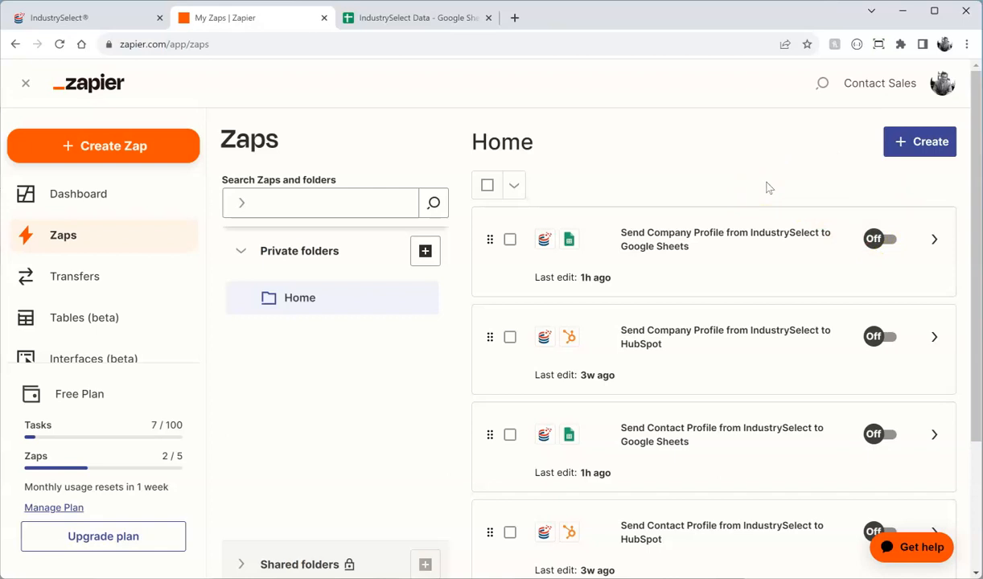
# Step: View the Antares Computer Systems, Inc. profile, then close it to see the 94 Evanston companies
pyautogui.click(110, 17)
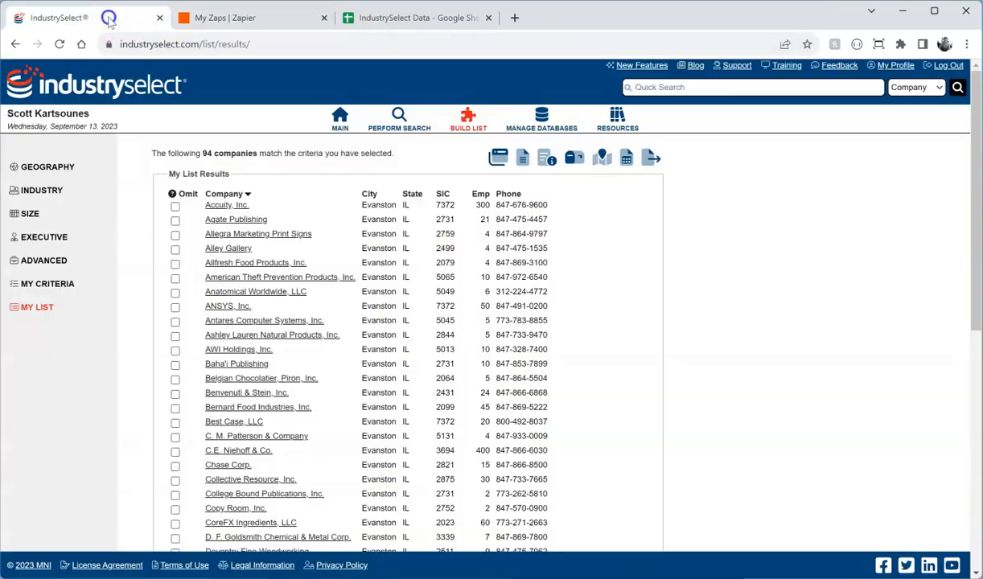
pyautogui.click(235, 320)
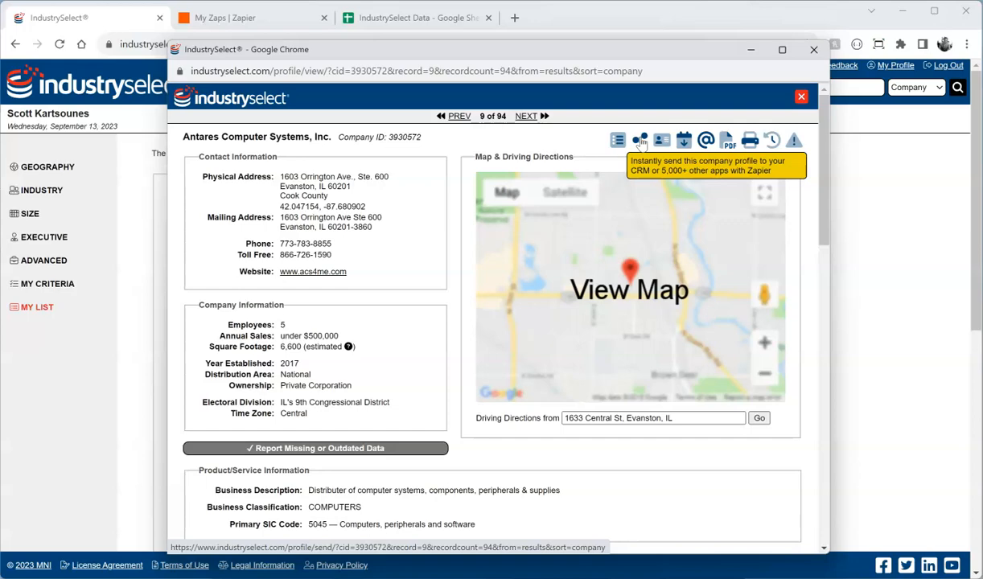
pyautogui.click(802, 98)
pyautogui.scroll(-3, 656, 256)
pyautogui.scroll(3, 656, 256)
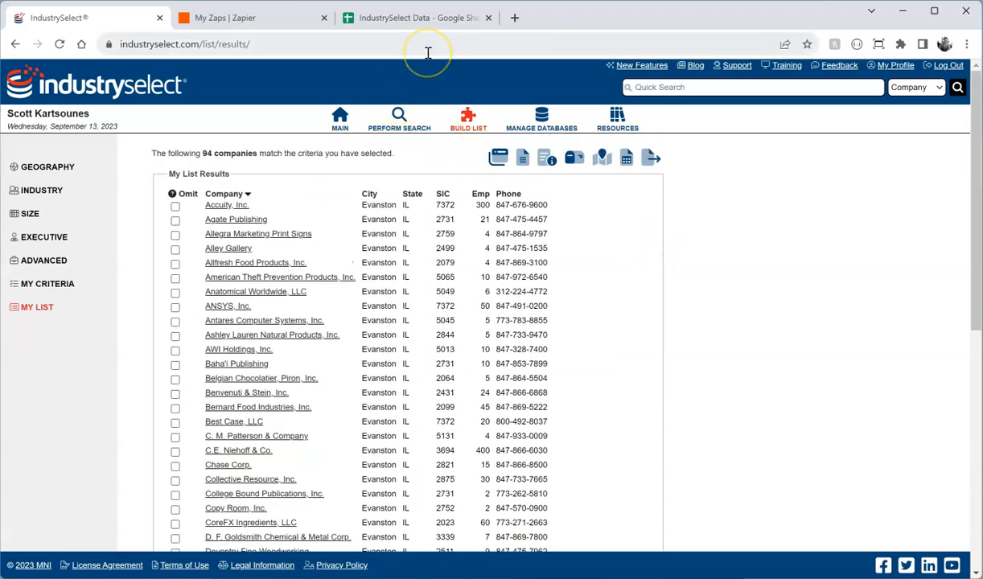
# Step: Replace list/results/ in the address with about/api to load the API Integration with Zapier page
pyautogui.click(254, 46)
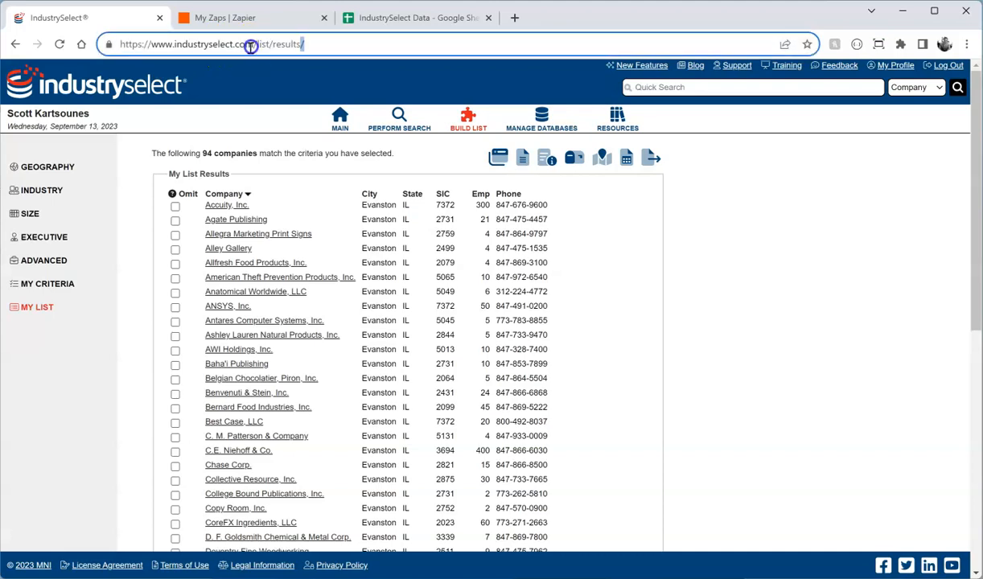
pyautogui.moveTo(273, 46); pyautogui.dragTo(339, 45)
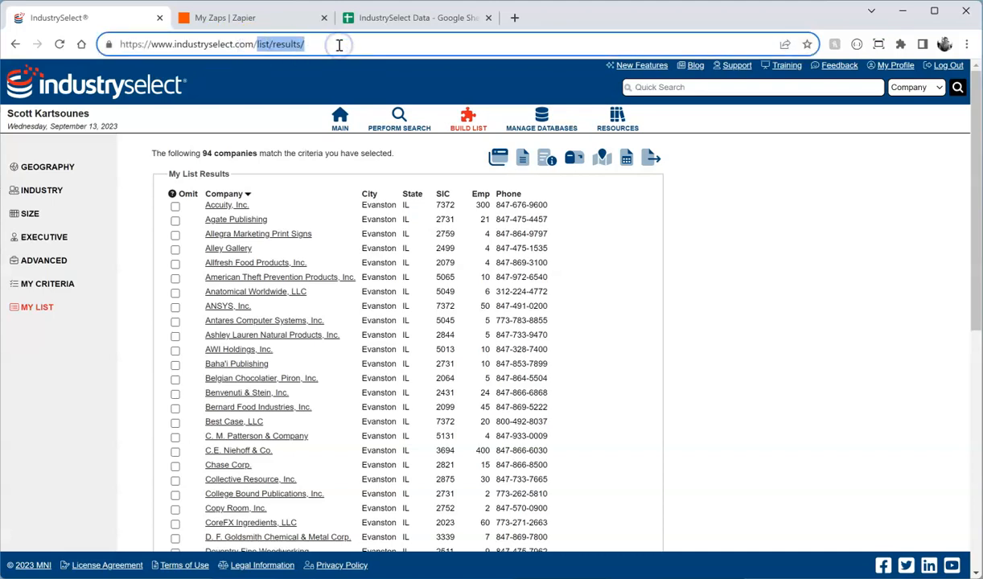
pyautogui.write('about/api')
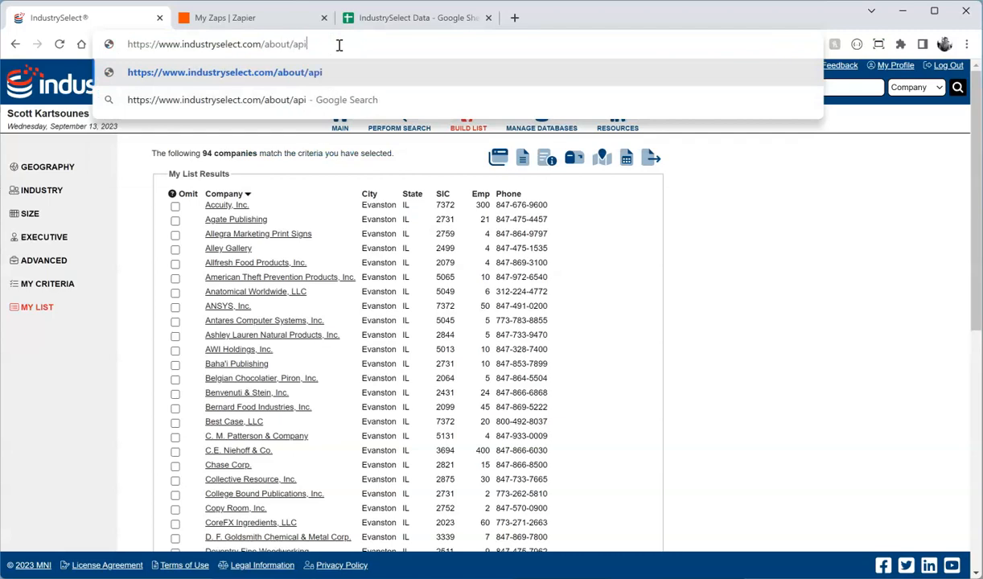
pyautogui.press('Return')
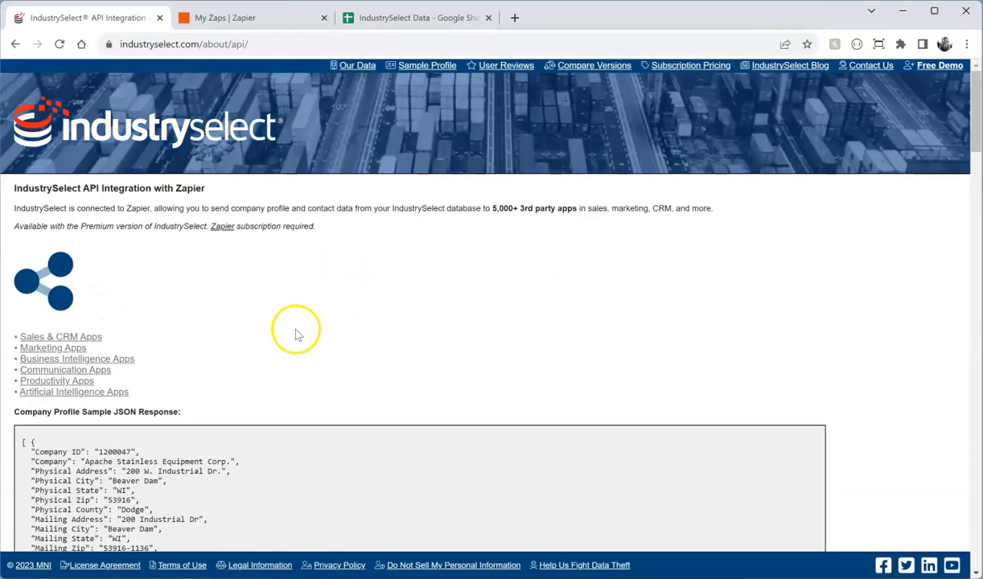
# Step: Scroll through the Company Profile sample JSON response and back to the top
pyautogui.scroll(-1, 296, 335)
pyautogui.scroll(1, 296, 334)
pyautogui.scroll(-4, 296, 334)
pyautogui.scroll(-8, 296, 335)
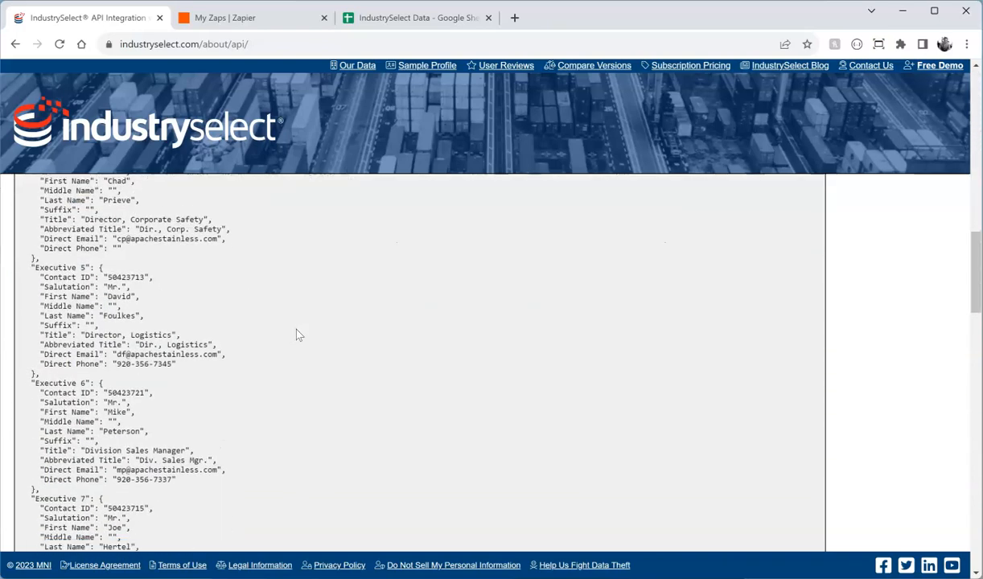
pyautogui.scroll(-10, 296, 335)
pyautogui.scroll(-2, 297, 335)
pyautogui.scroll(8, 296, 335)
pyautogui.scroll(10, 297, 335)
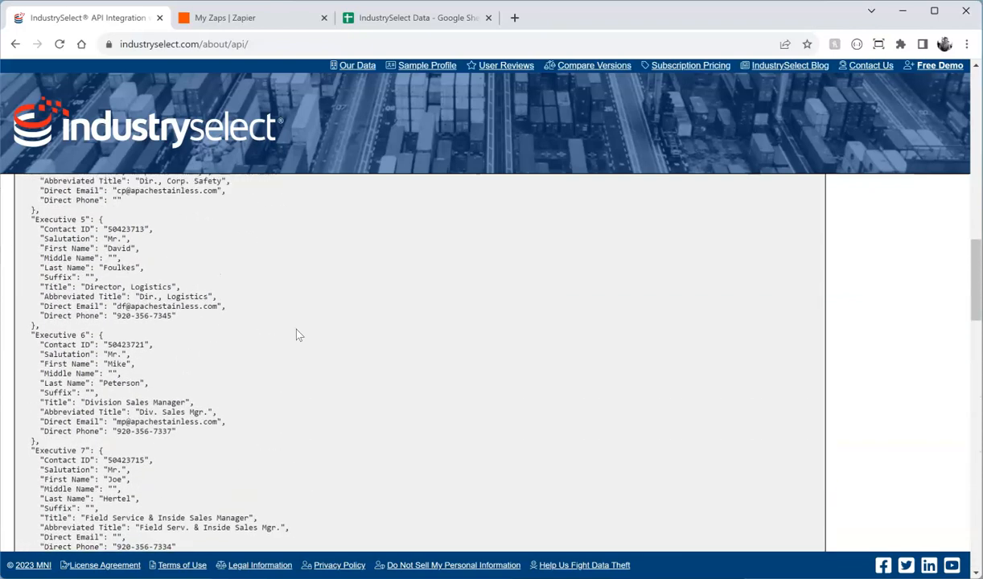
pyautogui.scroll(15, 296, 334)
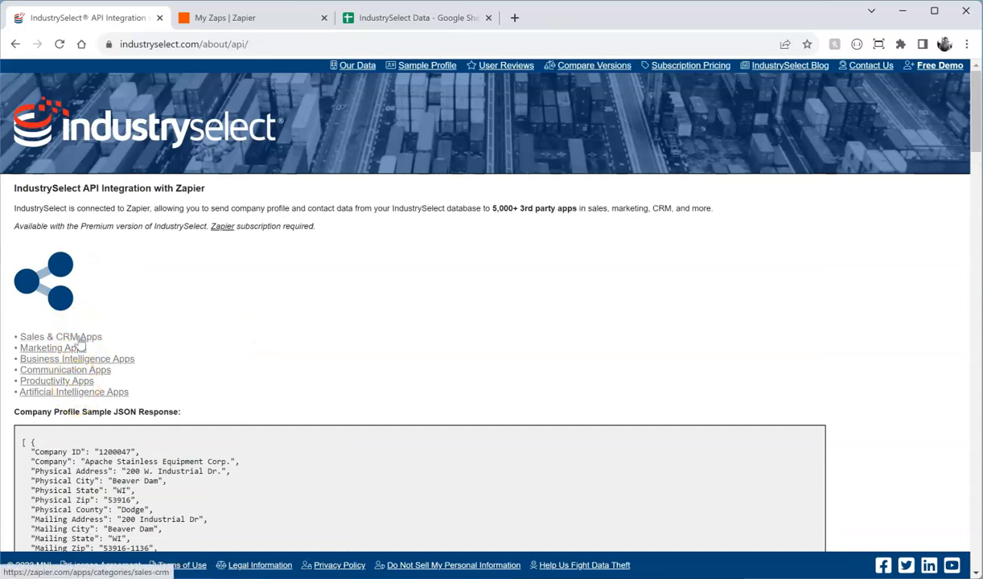
# Step: Browse Zapier's Sales & CRM apps directory
pyautogui.click(79, 338)
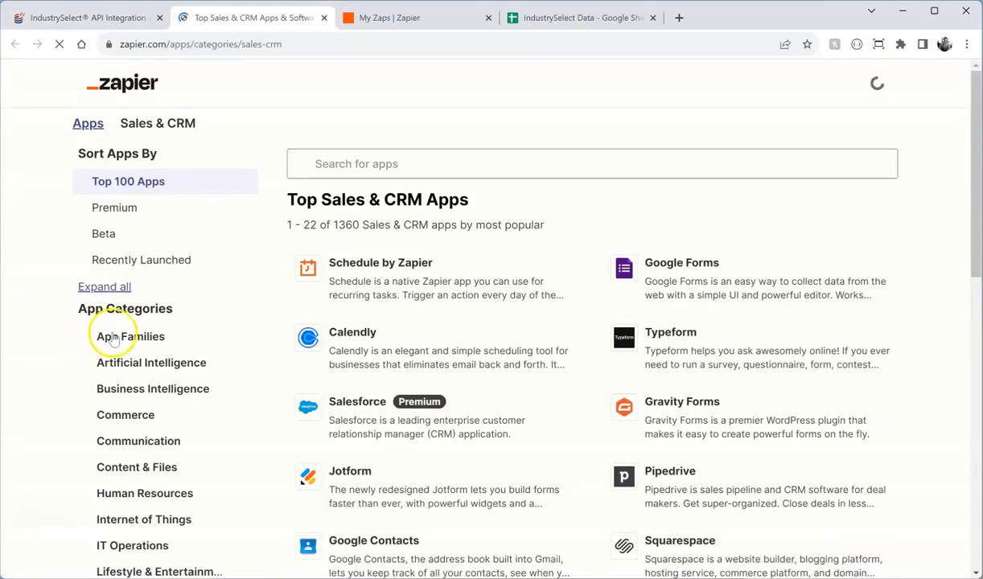
pyautogui.scroll(-5, 453, 293)
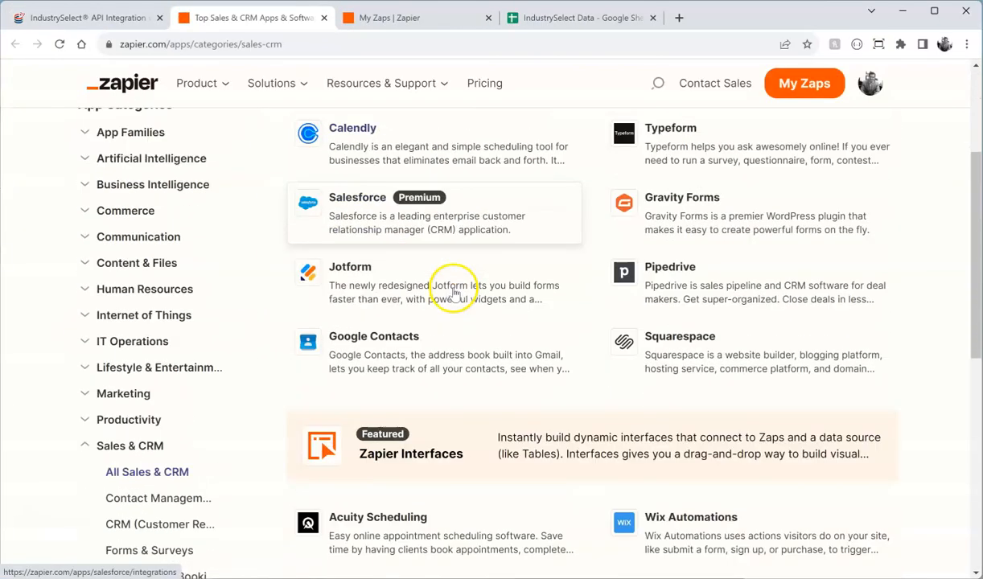
pyautogui.scroll(6, 453, 294)
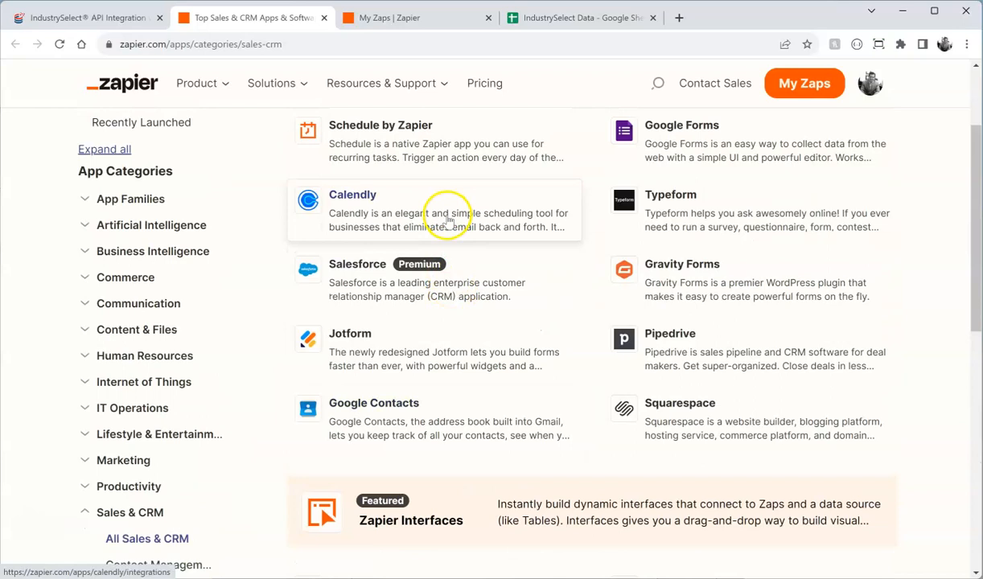
# Step: Browse Zapier's 858 Marketing apps, then return to the IndustrySelect dashboard
pyautogui.click(48, 18)
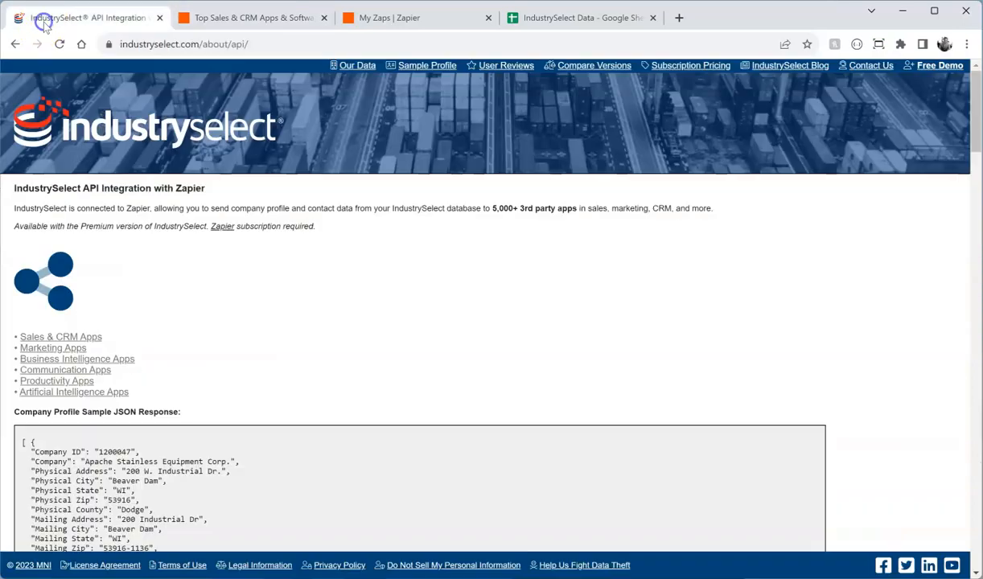
pyautogui.click(71, 347)
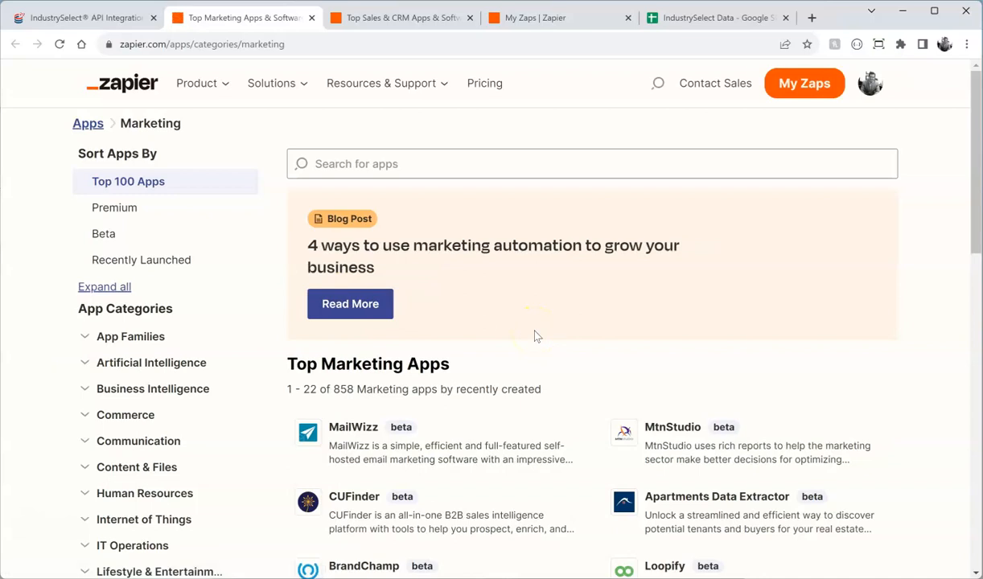
pyautogui.scroll(-2, 537, 336)
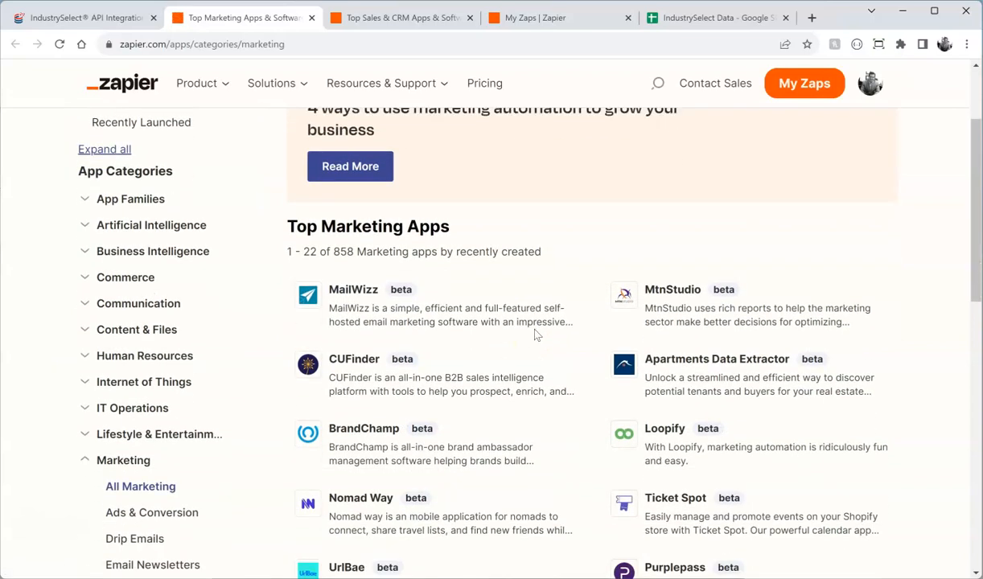
pyautogui.scroll(-3, 555, 329)
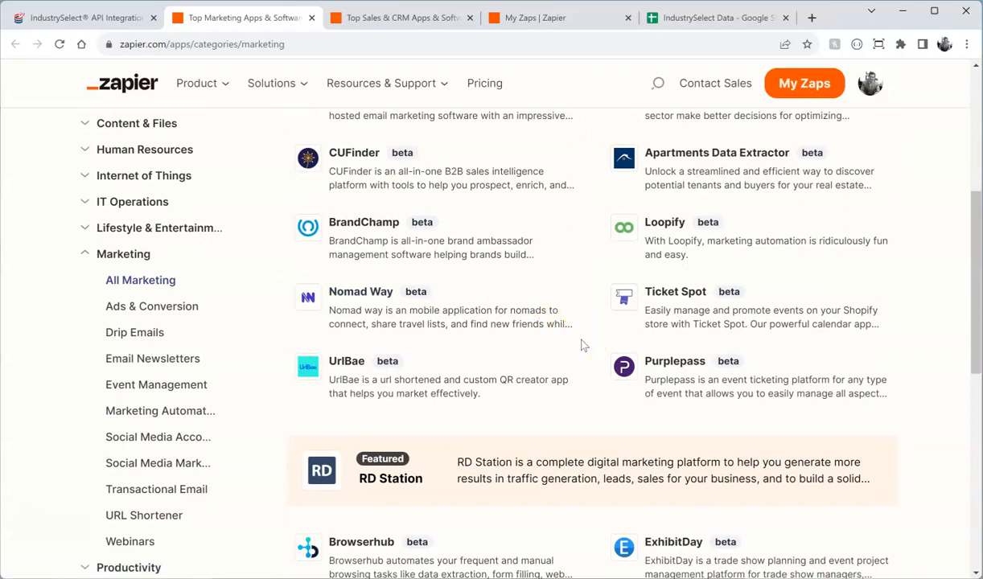
pyautogui.scroll(4, 584, 345)
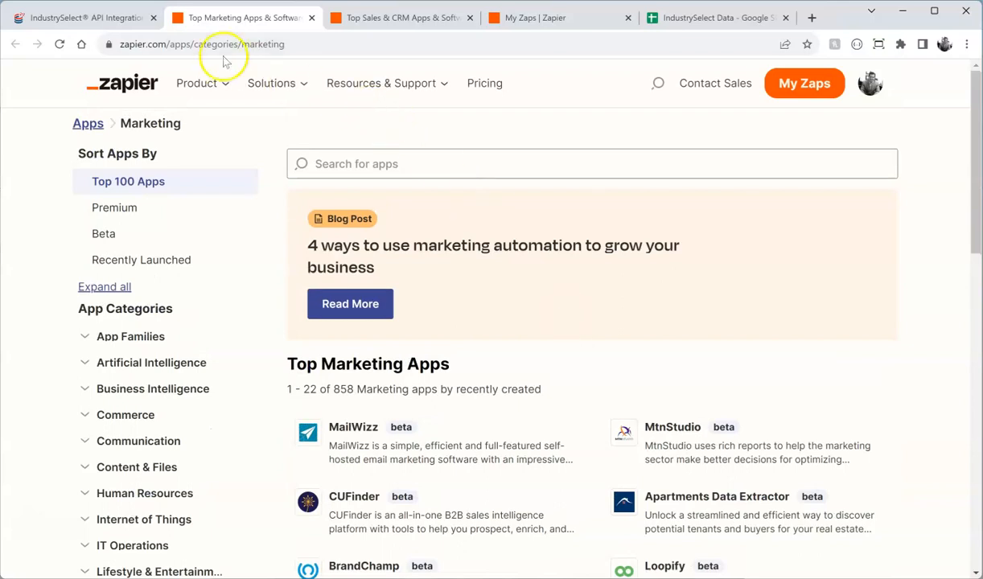
pyautogui.click(118, 18)
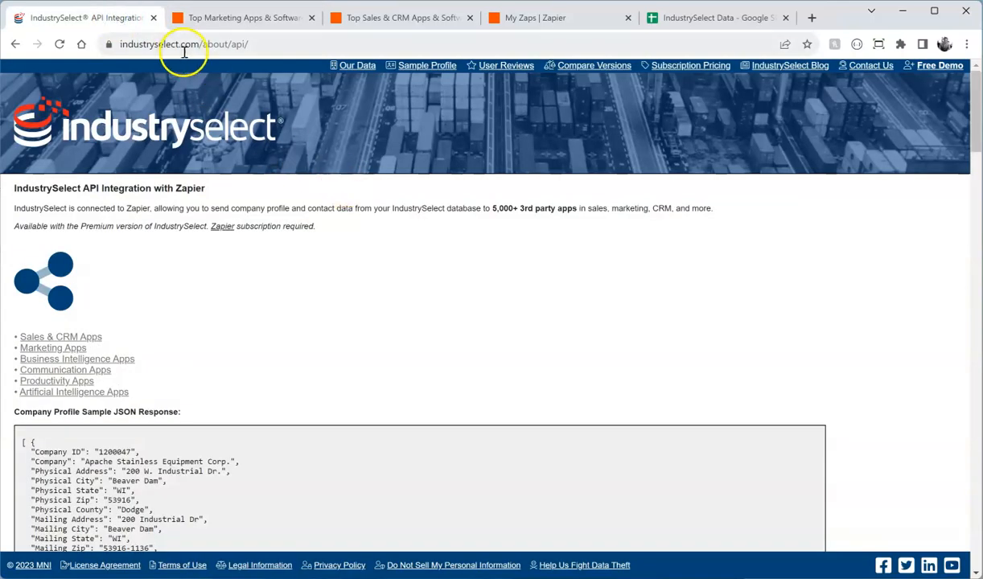
pyautogui.click(166, 119)
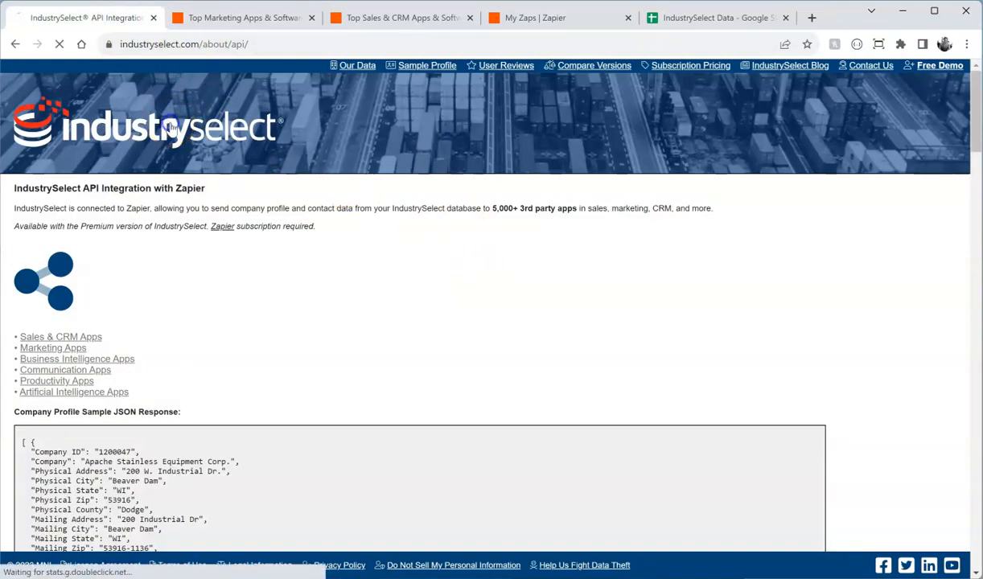